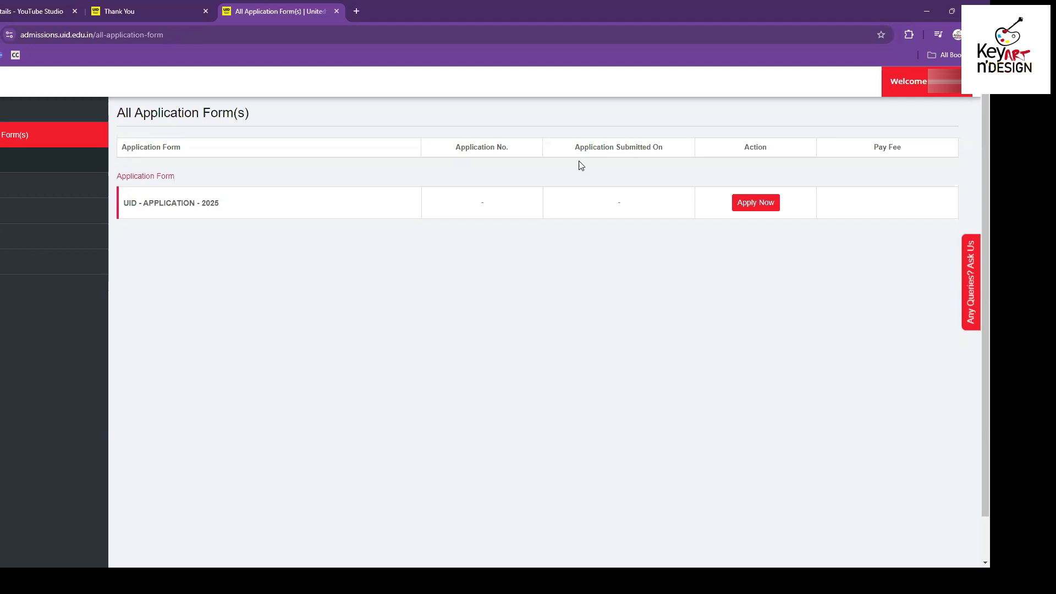
Start the UID - APPLICATION - 2025 form and answer No to having appeared for the Design Aptitude Test earlier
click(756, 203)
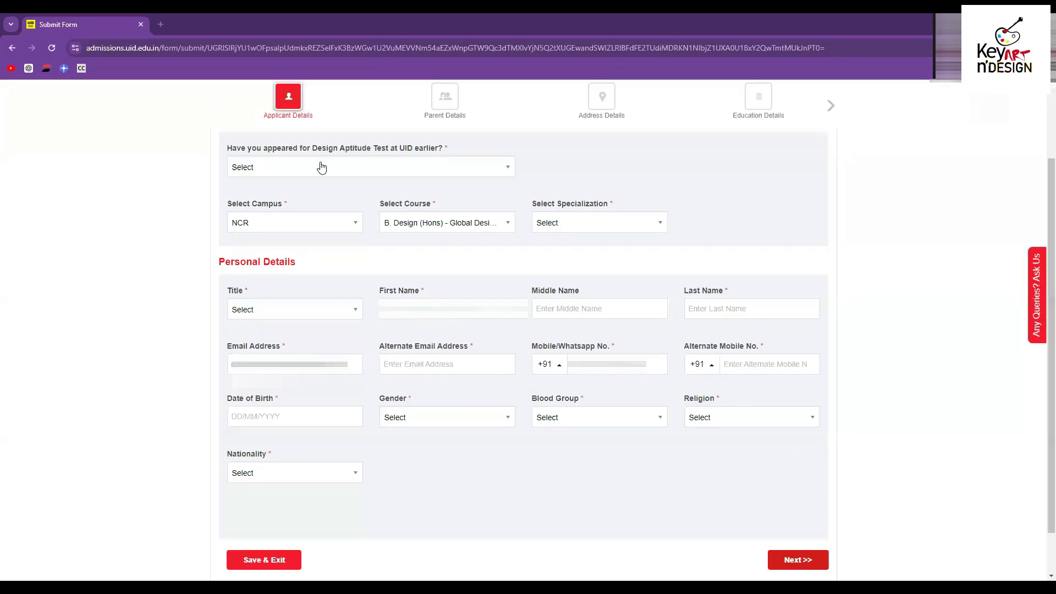
click(322, 167)
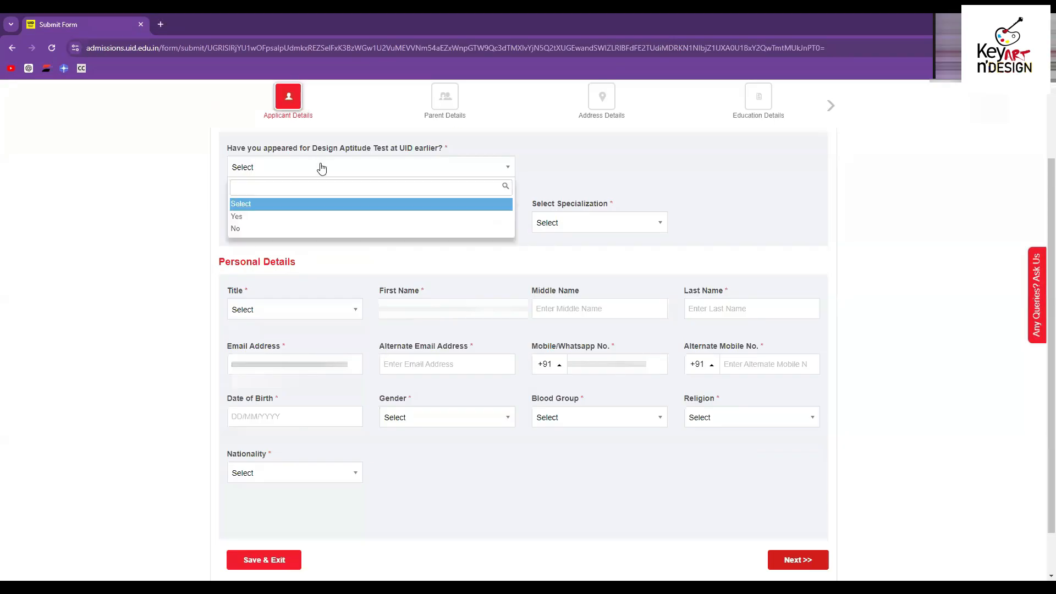
click(311, 231)
Set the applicant's title to Ms. and enter the applicant's date of birth
click(354, 313)
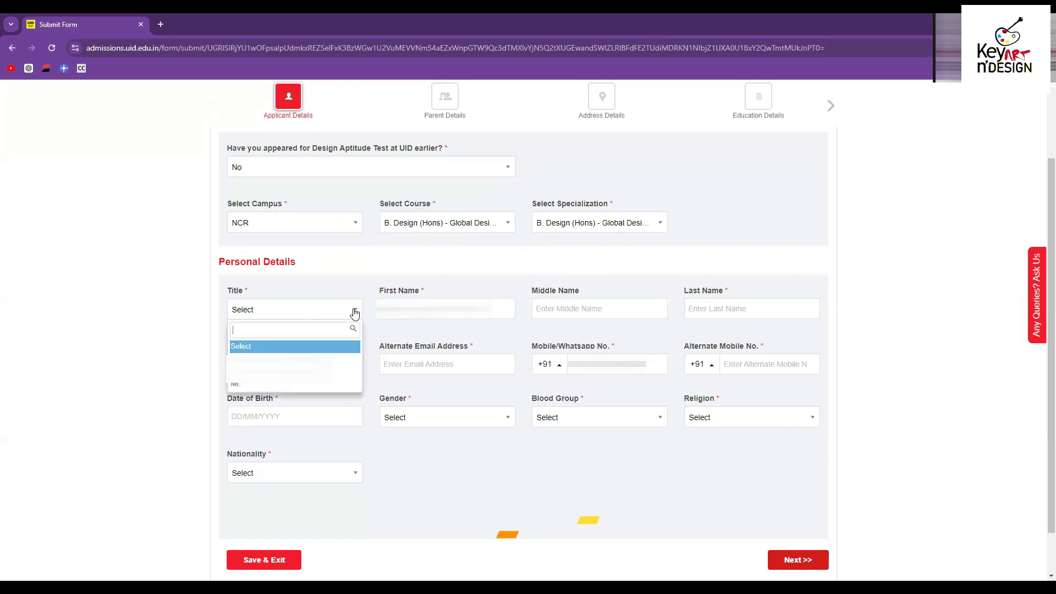
click(341, 361)
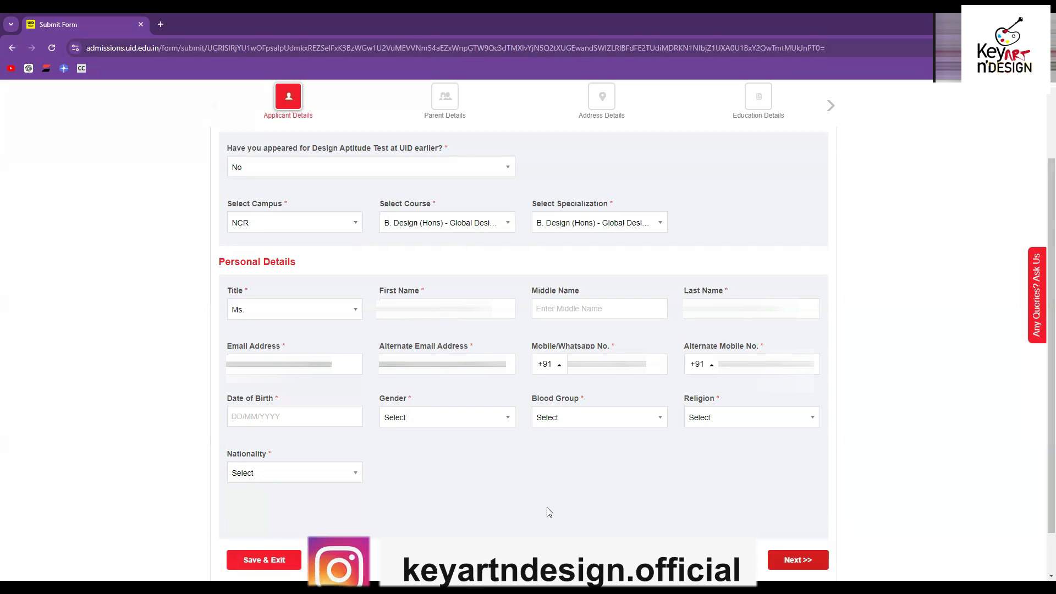
click(340, 421)
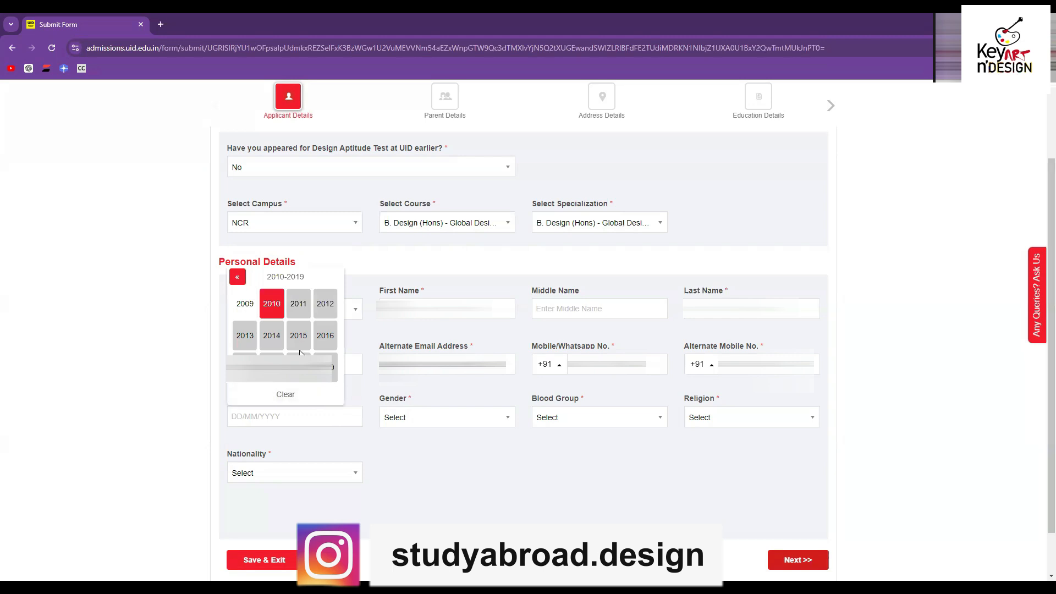
click(237, 277)
click(374, 258)
click(276, 419)
click(244, 367)
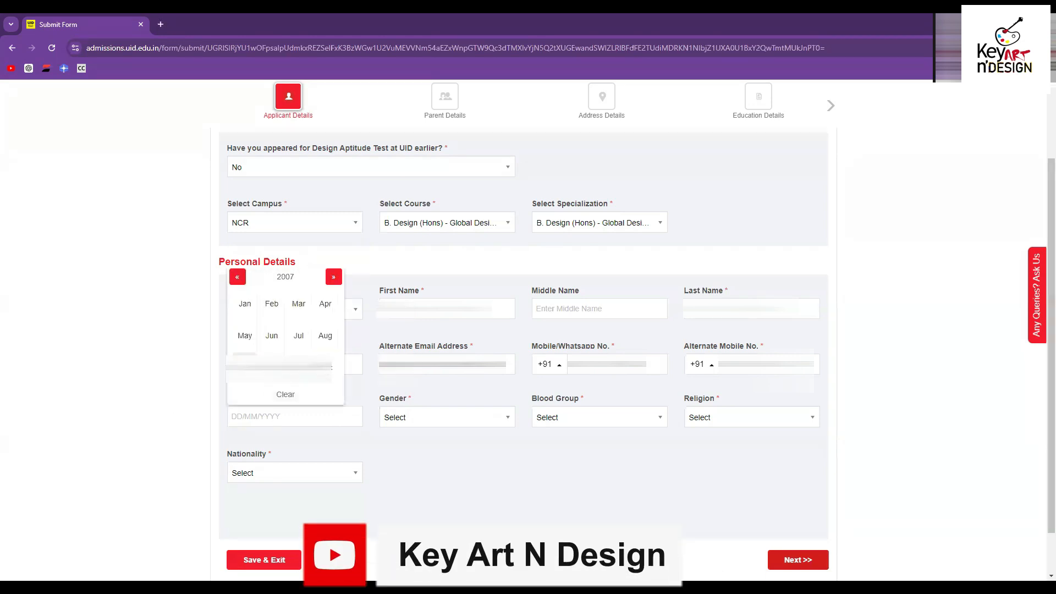
click(272, 337)
click(271, 343)
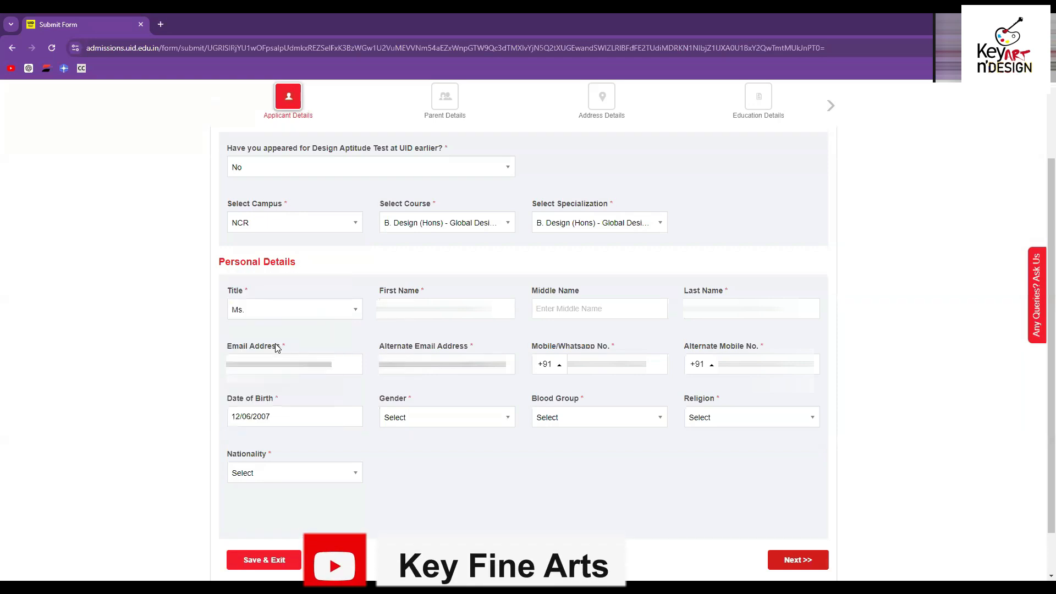
Set the applicant's gender to Female, blood group to AB+, religion to HINDUISM and nationality to Indian
click(431, 424)
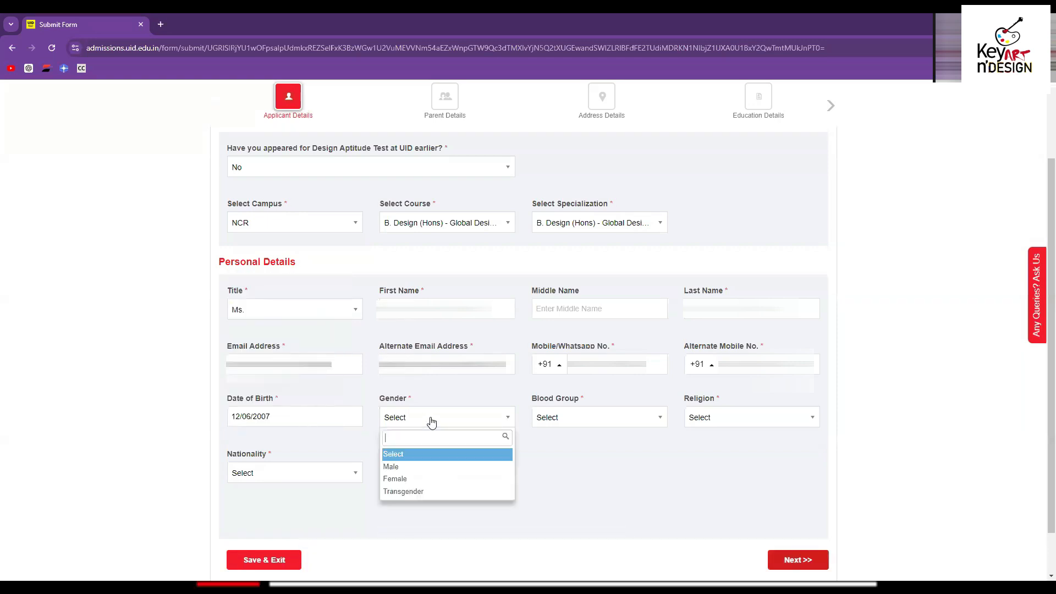
click(433, 478)
click(559, 419)
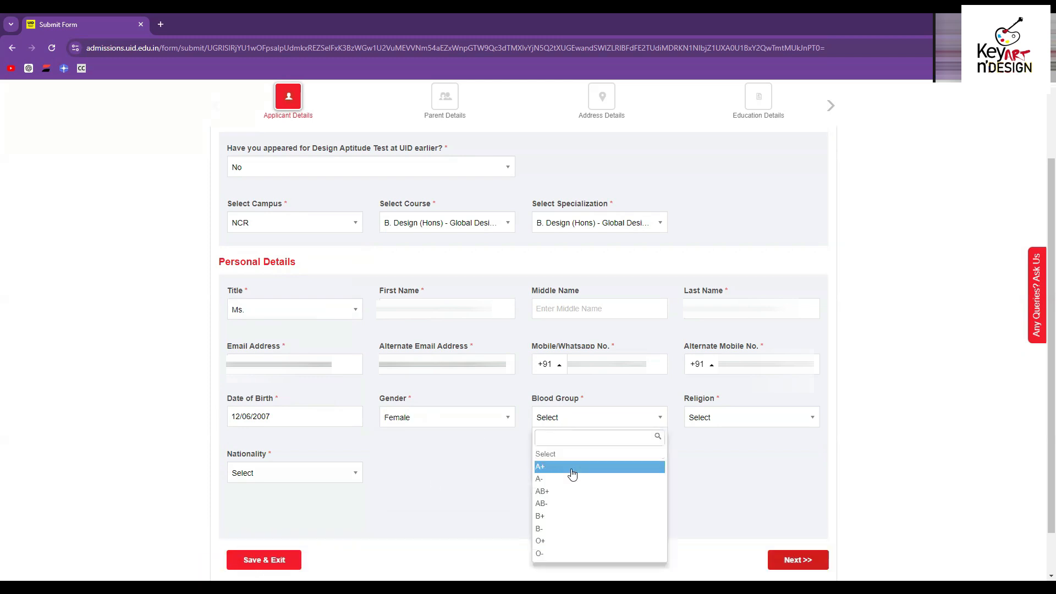
click(571, 492)
click(702, 421)
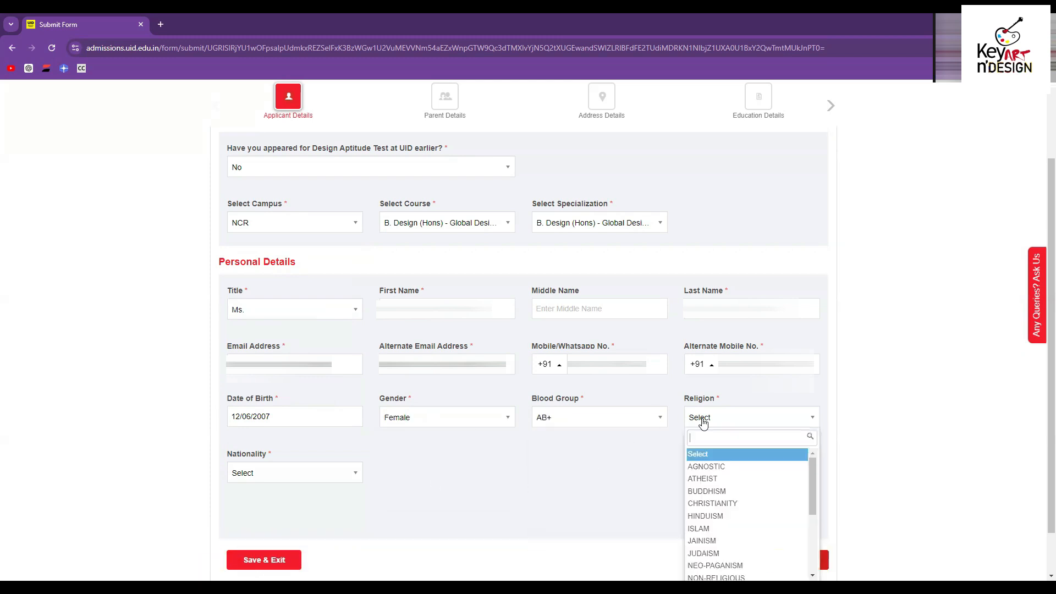
click(730, 523)
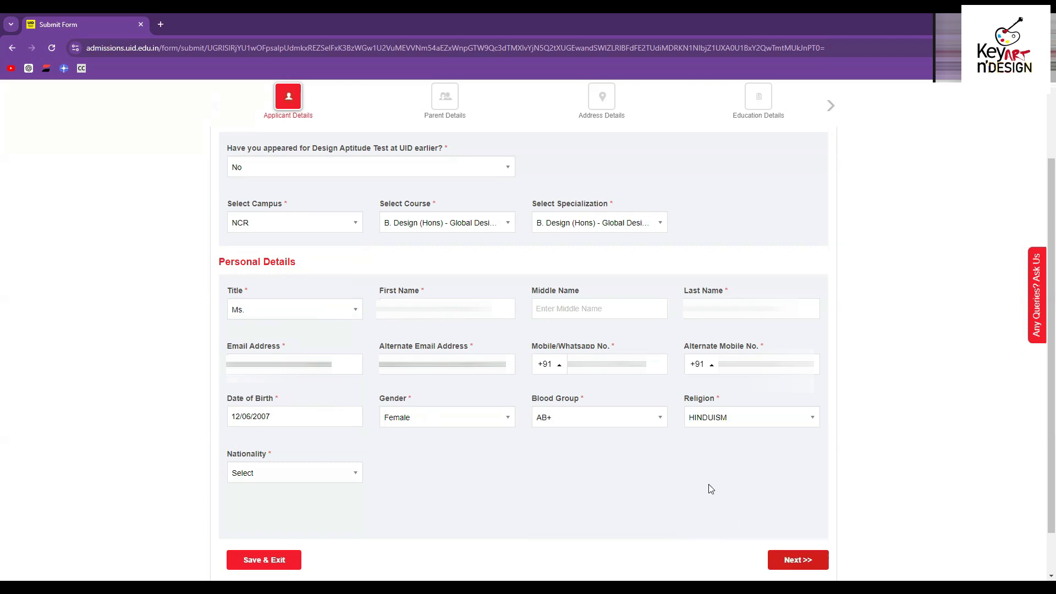
click(324, 476)
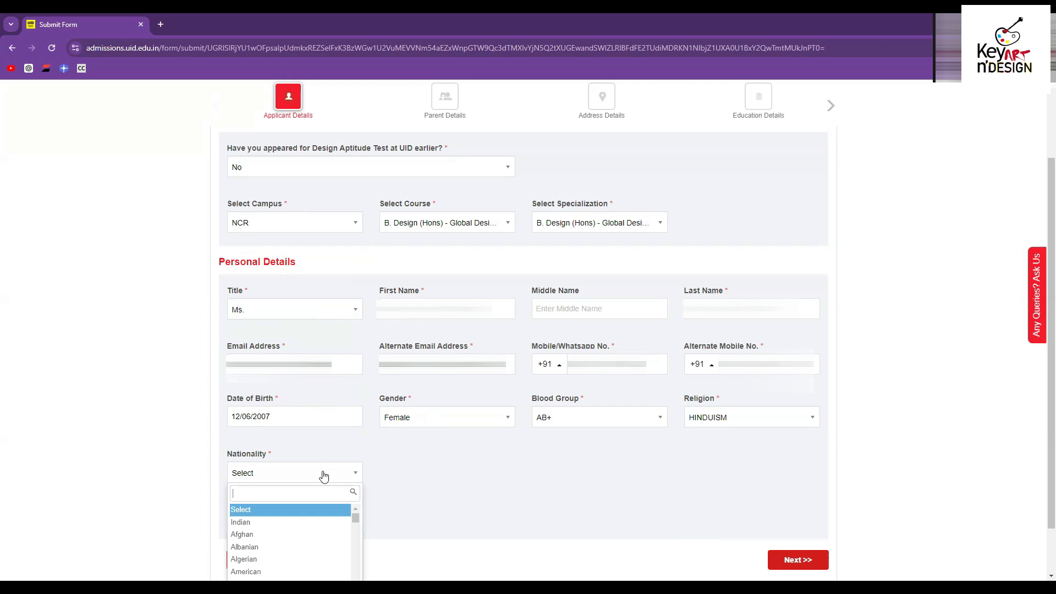
click(311, 520)
Choose Aadhaar card as ID proof, set the caste category to Open, enter the Aadhaar card number, and continue to the parent details
scroll(311, 520, down, 1)
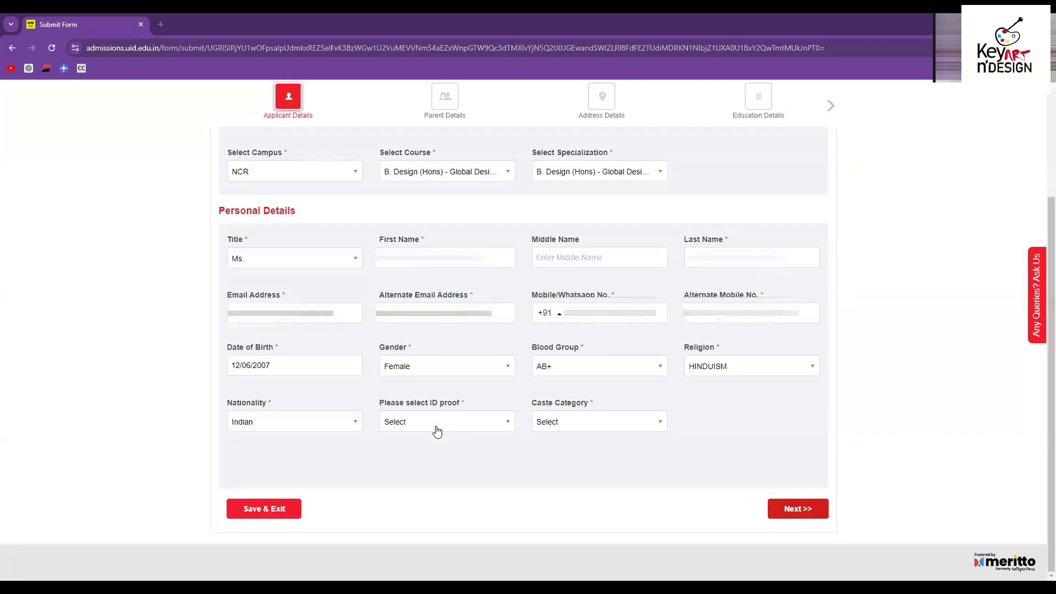
click(437, 432)
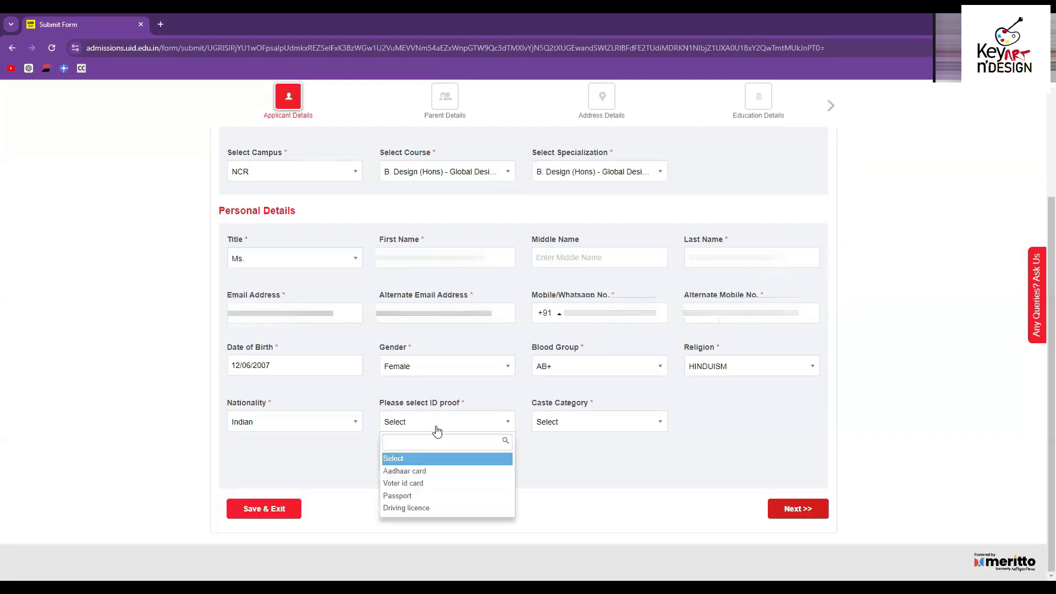
click(445, 472)
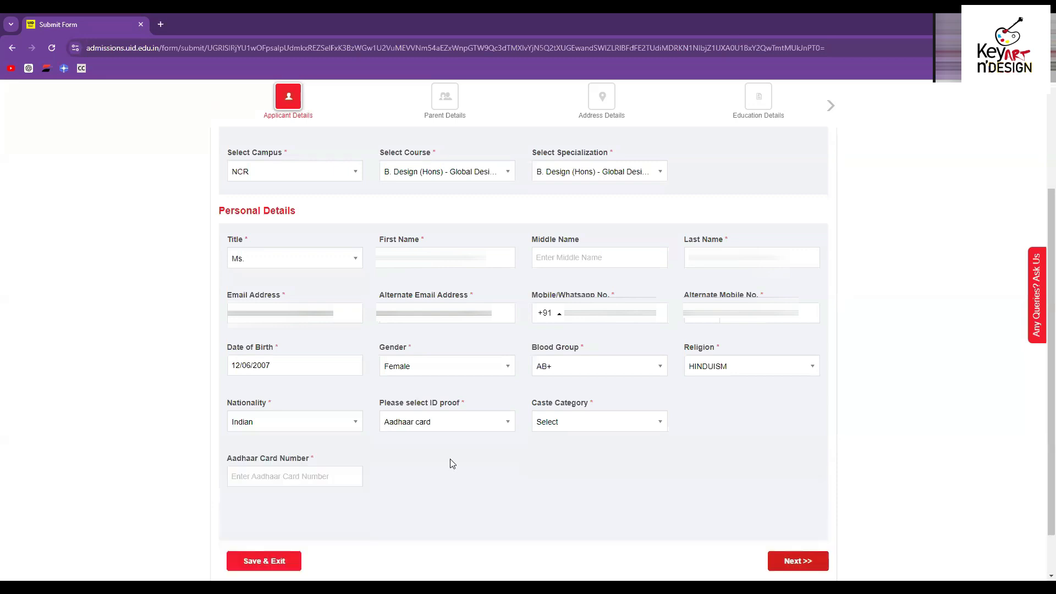
click(561, 422)
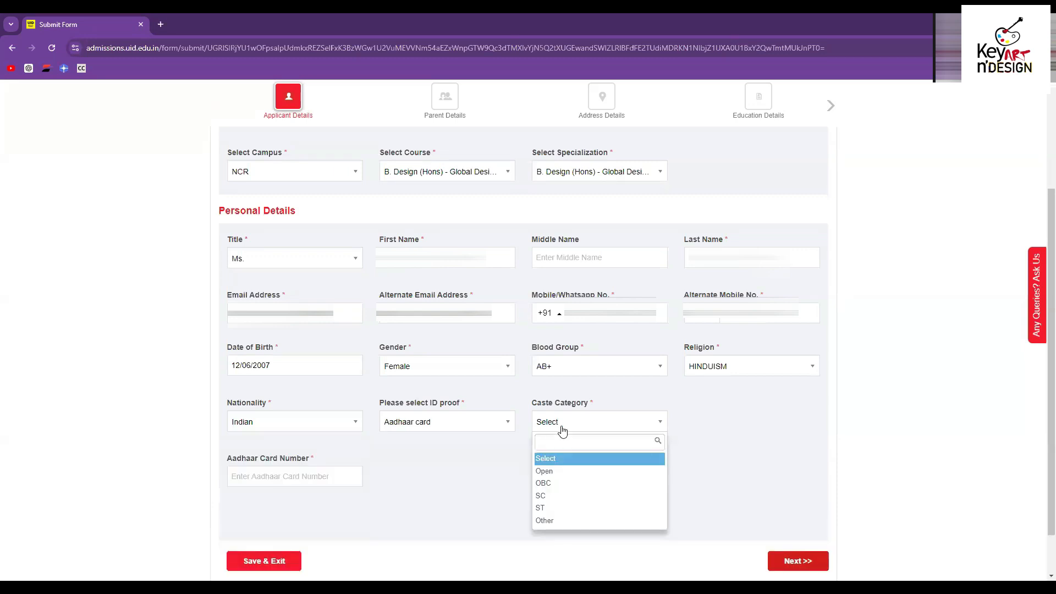
click(565, 473)
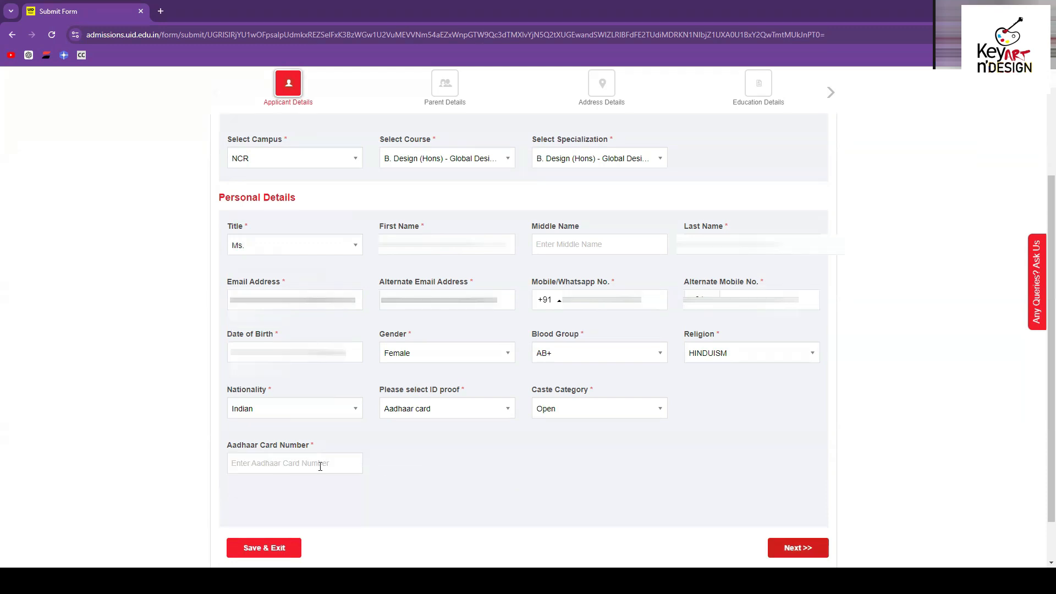
click(319, 465)
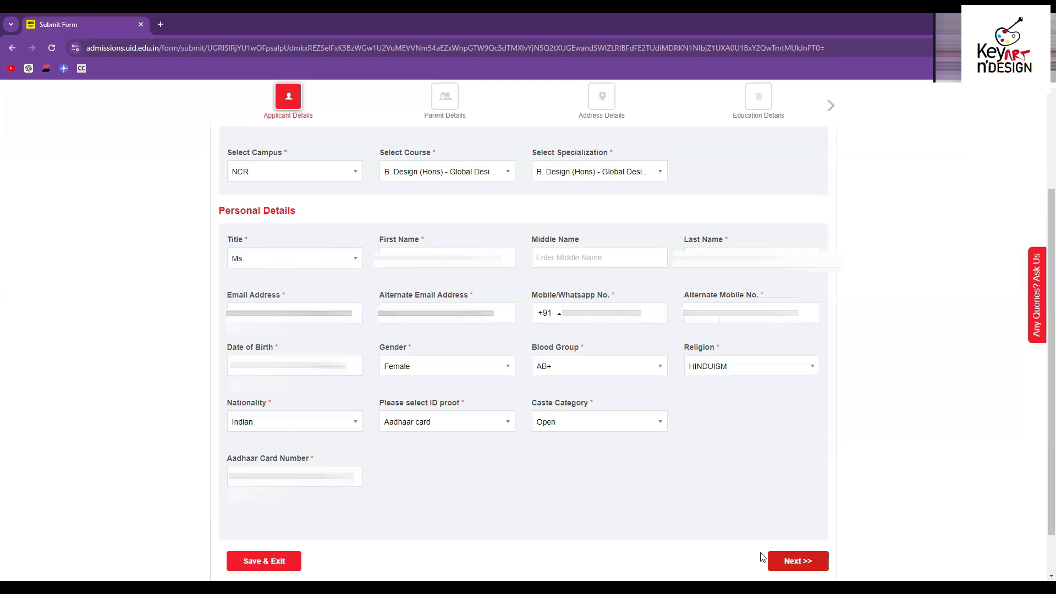
click(788, 561)
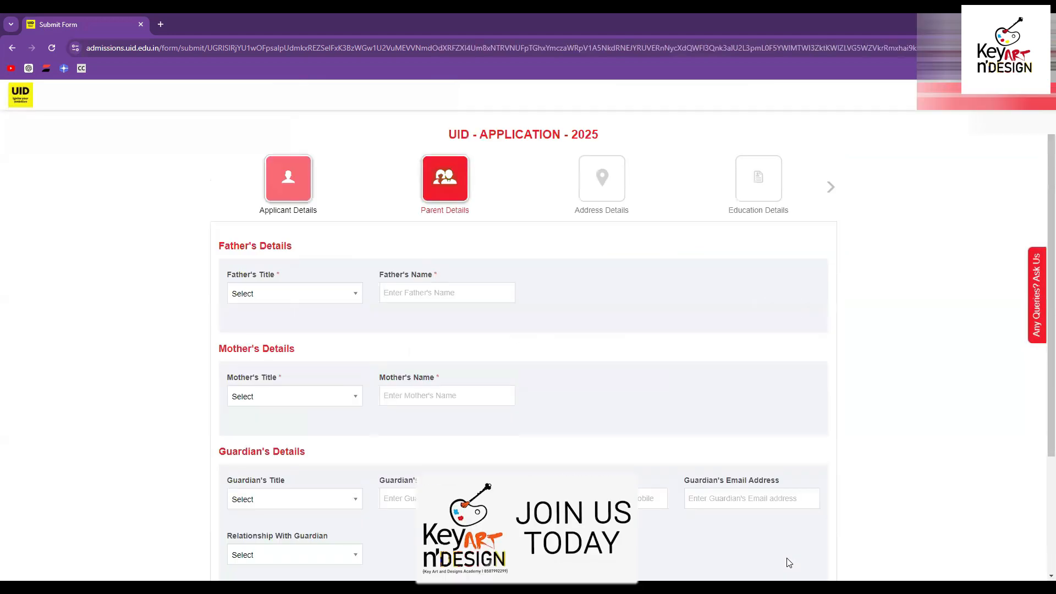
Fill in the father's details with title Mr., occupation Business and educational qualification Phd
scroll(789, 562, down, 3)
click(323, 157)
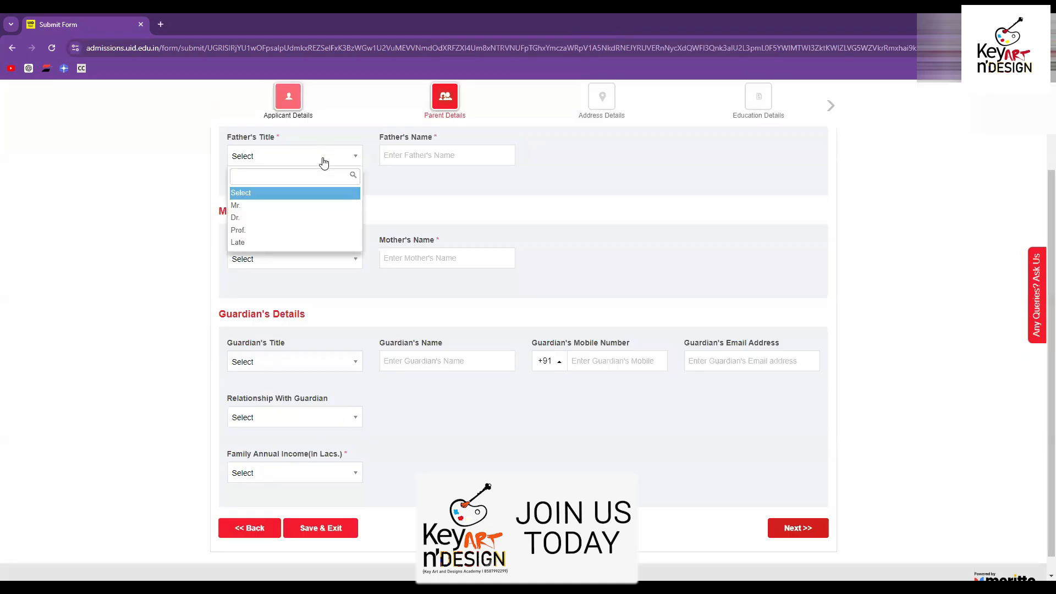
click(314, 207)
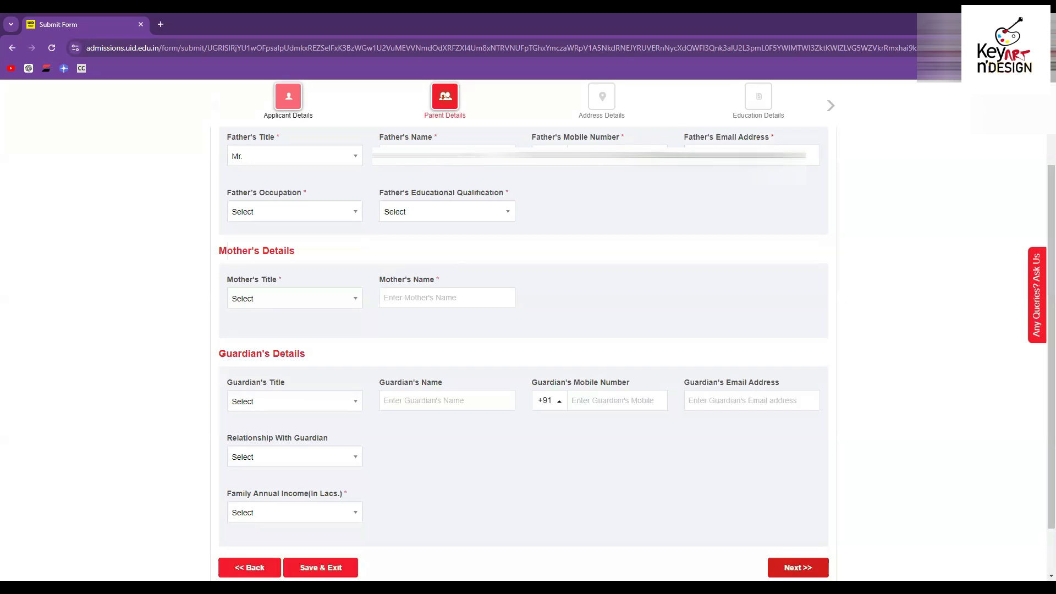
click(355, 218)
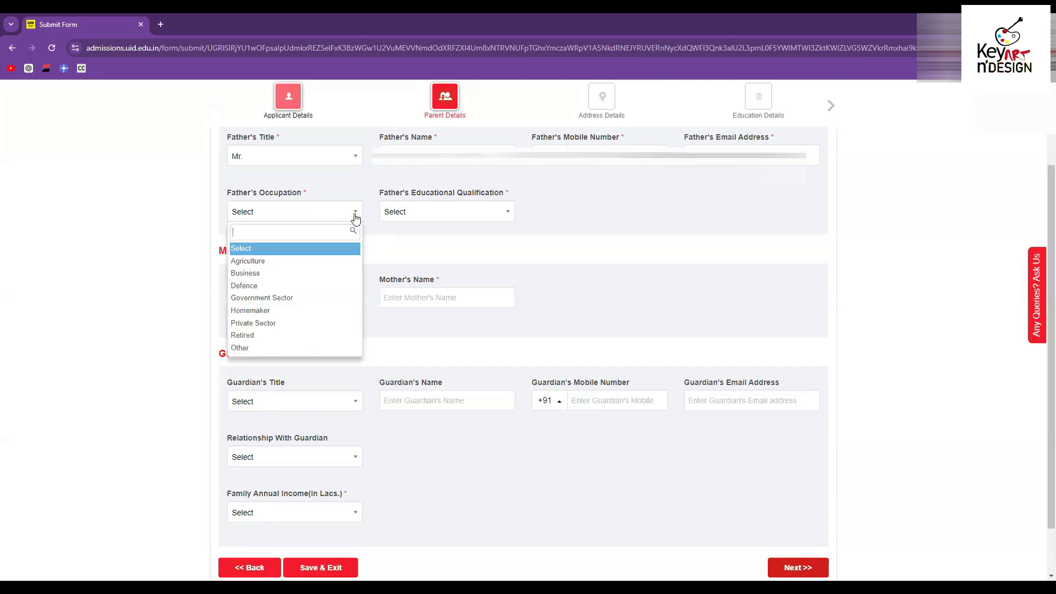
click(338, 274)
click(396, 212)
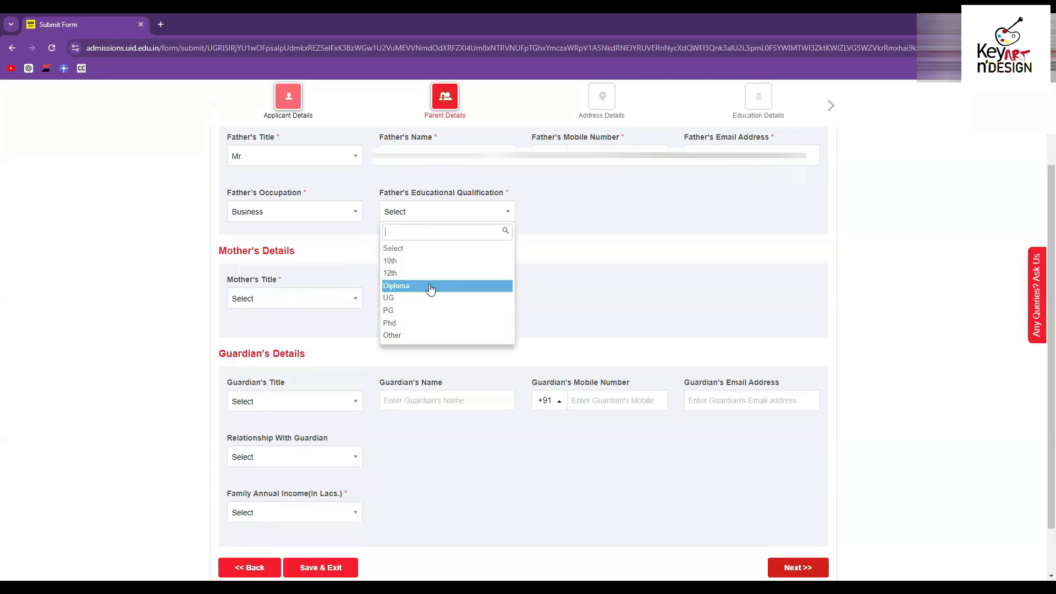
click(425, 329)
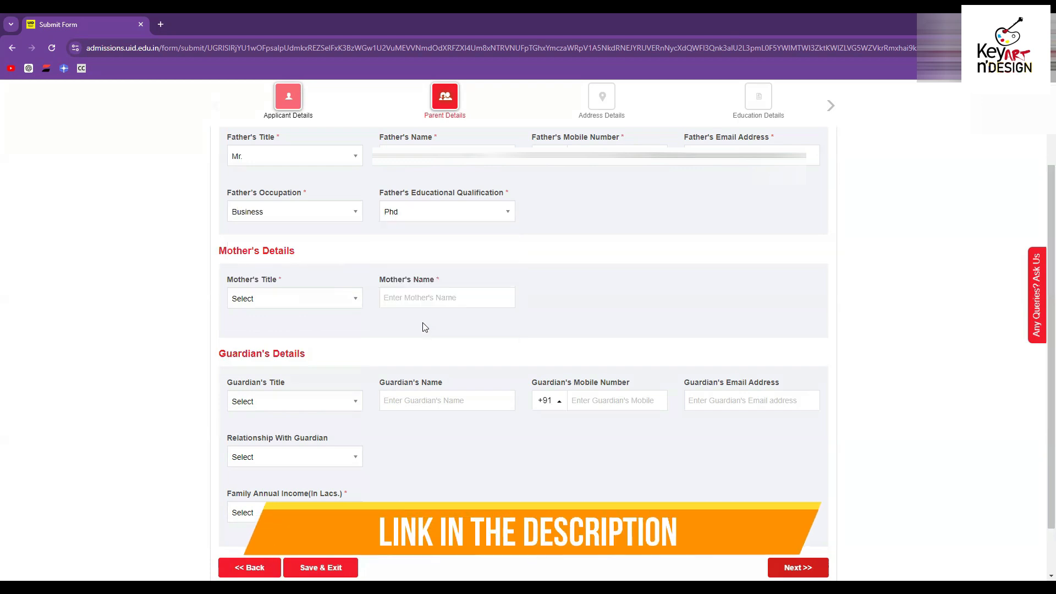
Fill in the mother's details with title Mrs., occupation Business and educational qualification Phd
click(343, 302)
click(338, 355)
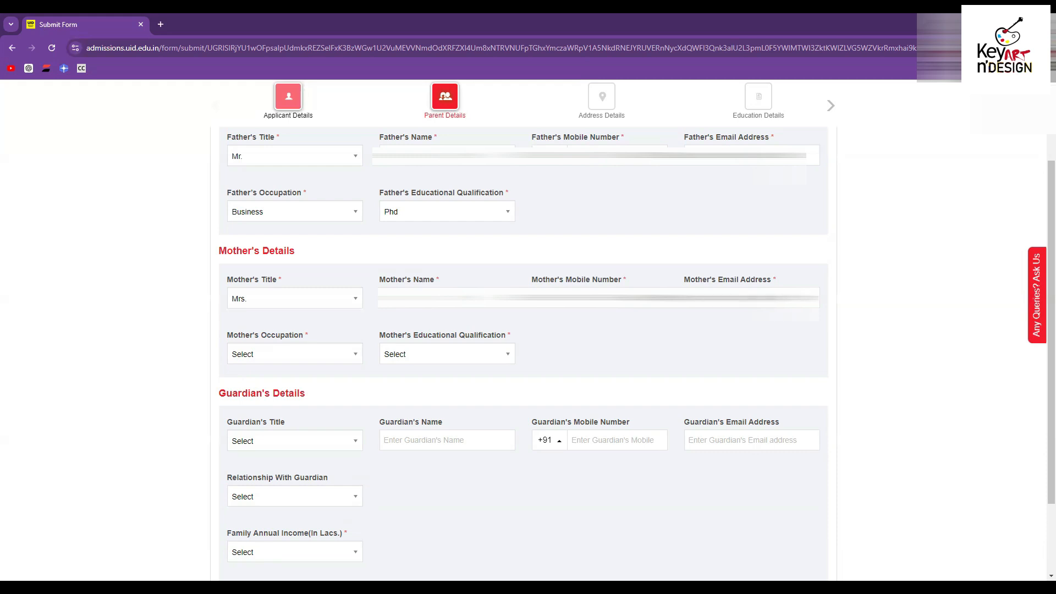
click(351, 362)
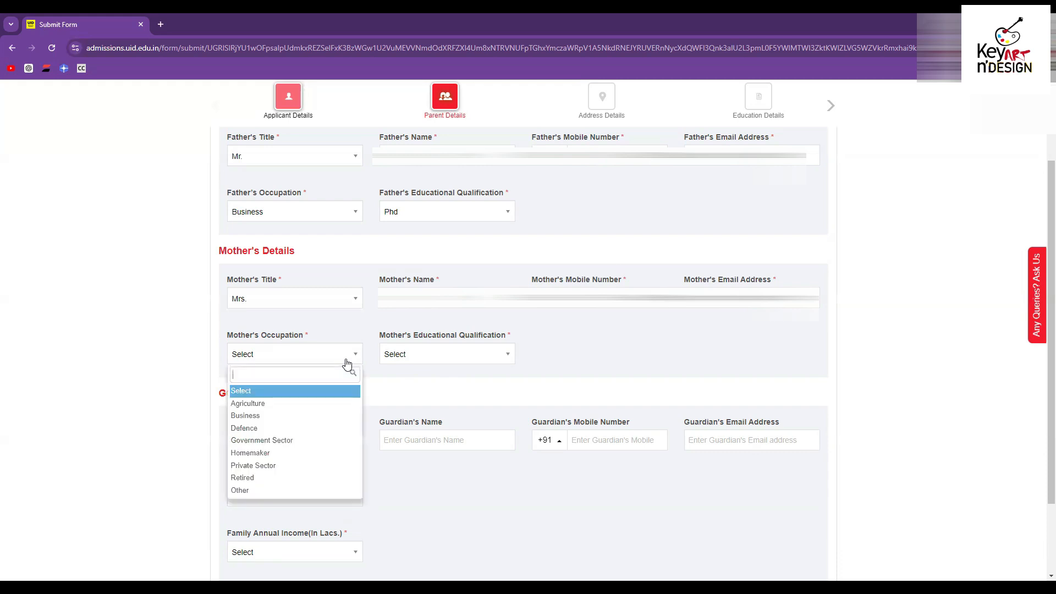
click(333, 416)
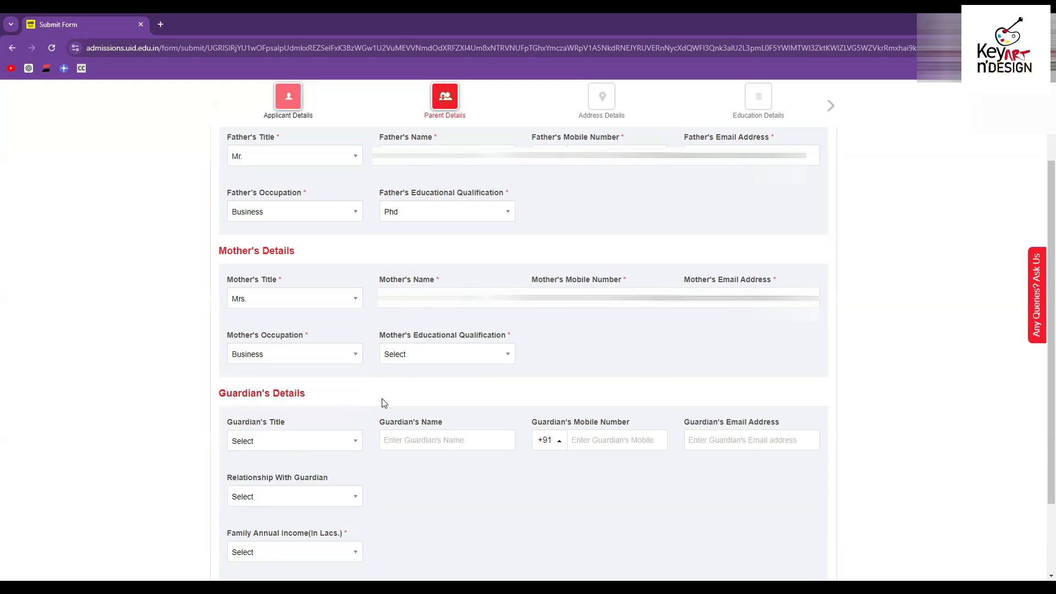
click(438, 361)
click(437, 465)
Set the guardian's title to Mrs., relationship to Aunt and family annual income to 0-5,00,000, and continue to the address details
scroll(527, 269, down, 3)
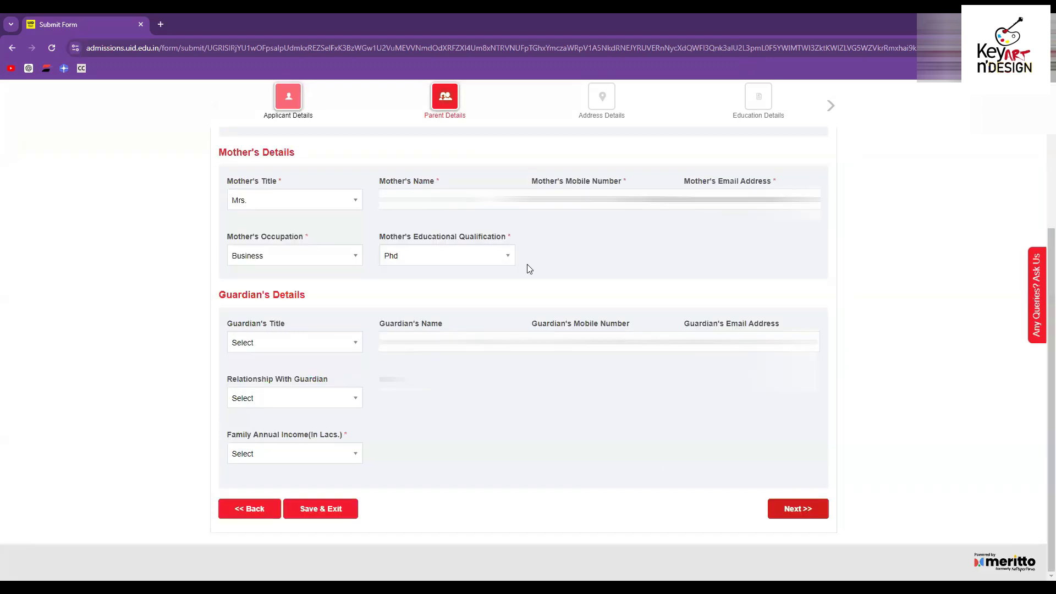
click(301, 343)
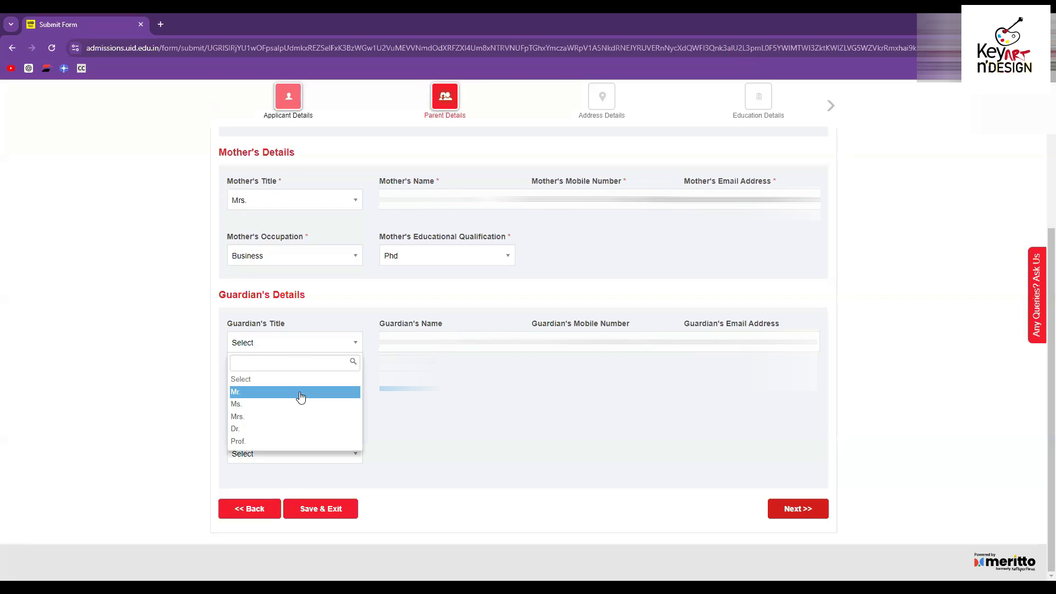
click(300, 420)
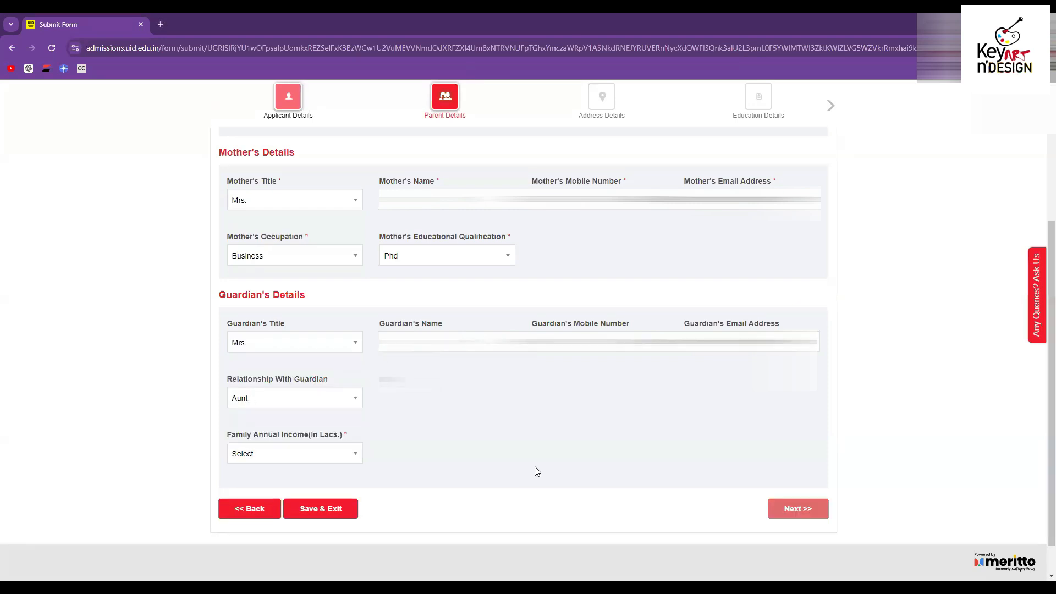
click(351, 460)
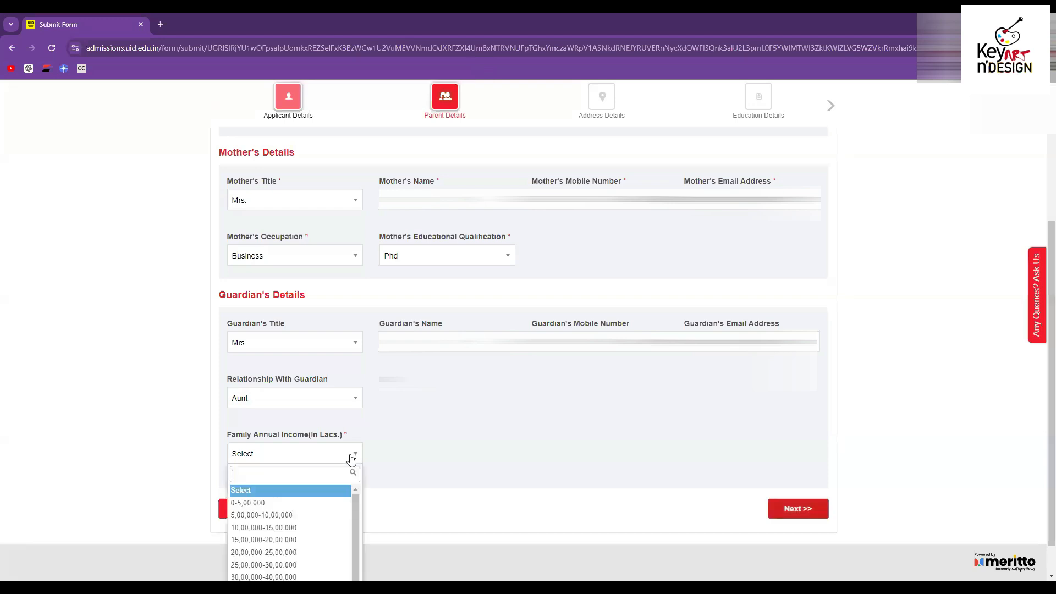
click(331, 506)
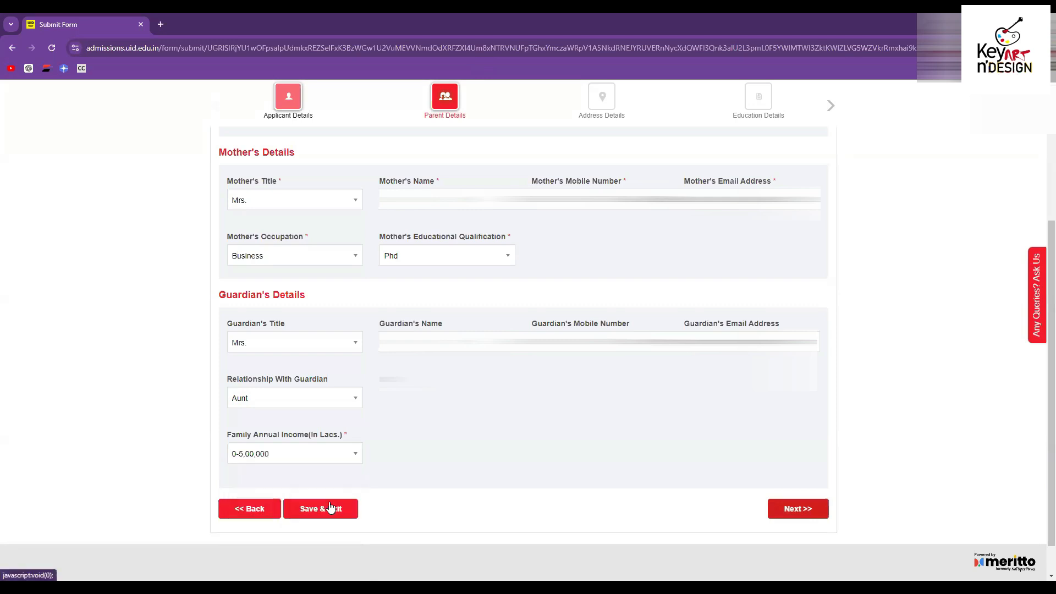
click(798, 510)
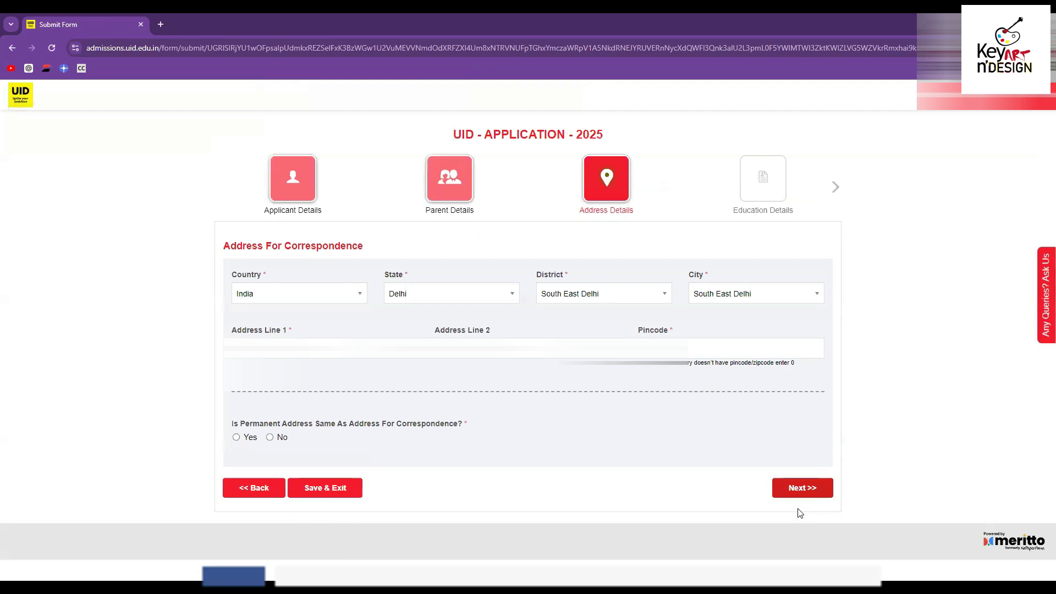
Answer No to the permanent address being the same as the correspondence address, and bring up the permanent address section
click(277, 443)
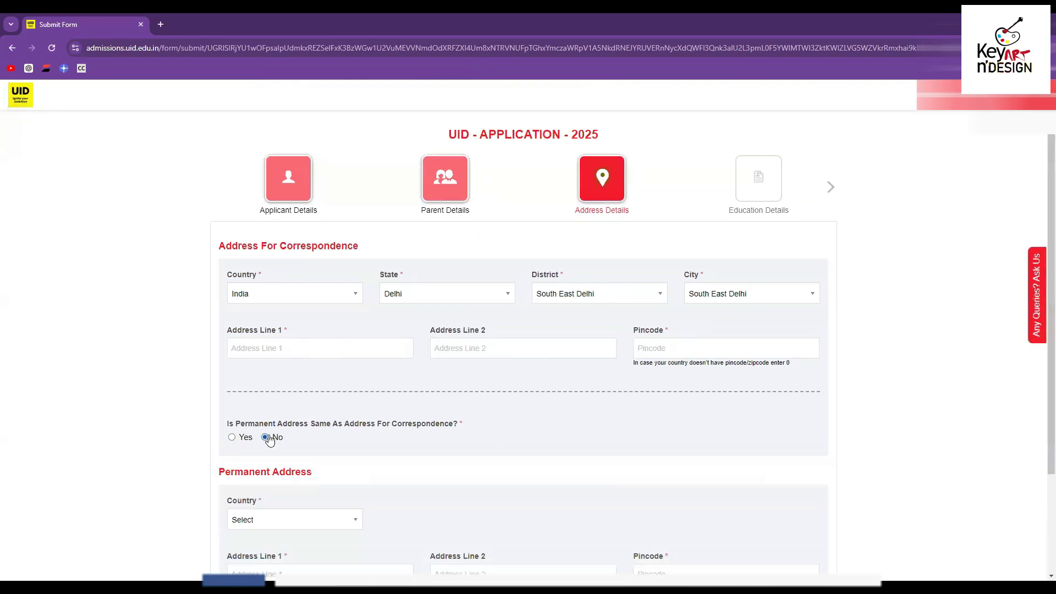
scroll(1041, 360, down, 1)
scroll(1041, 385, down, 2)
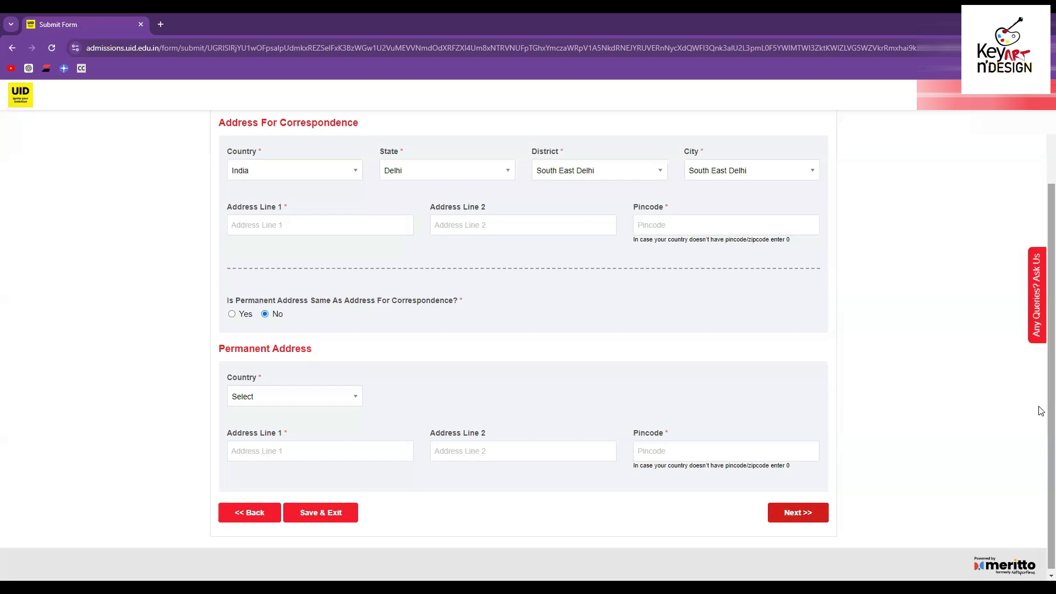
Answer Yes to the permanent address being the same as the correspondence address, and continue to the education details
click(241, 318)
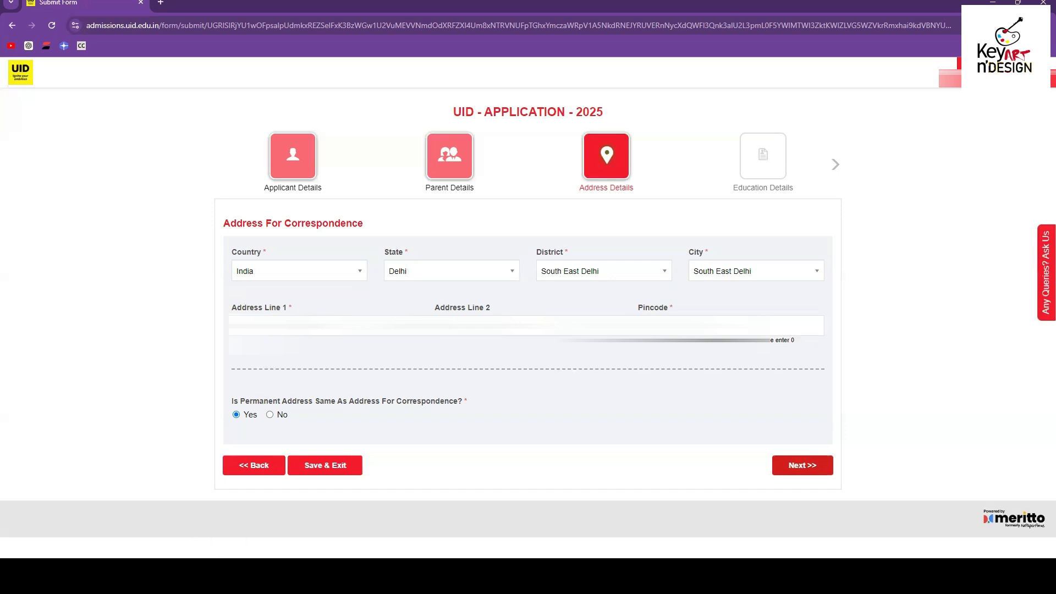
click(802, 465)
click(802, 466)
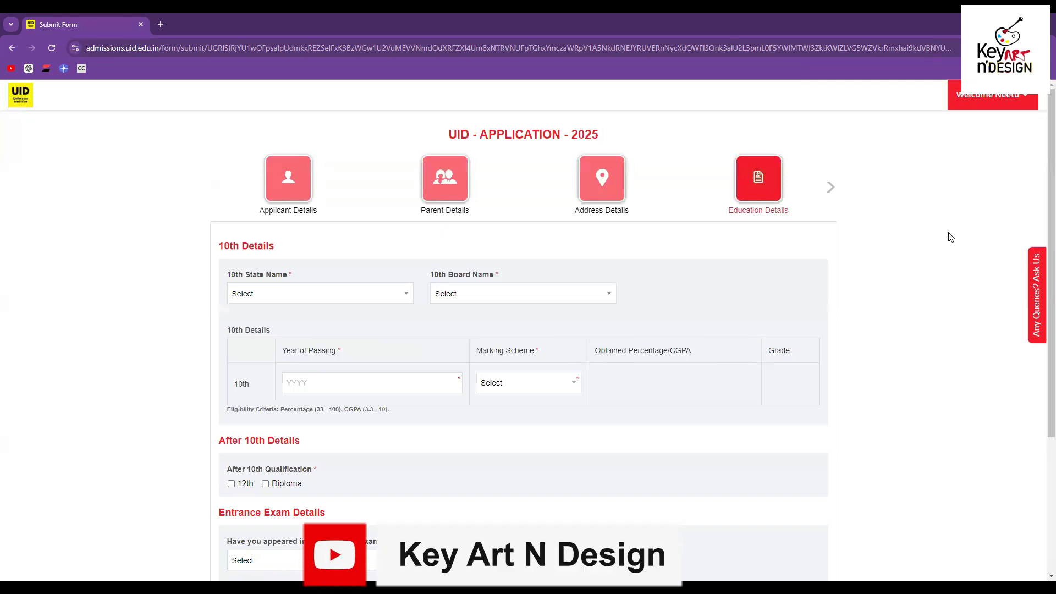
Set the 10th state name to Delhi in the 10th details
scroll(950, 235, down, 2)
click(384, 197)
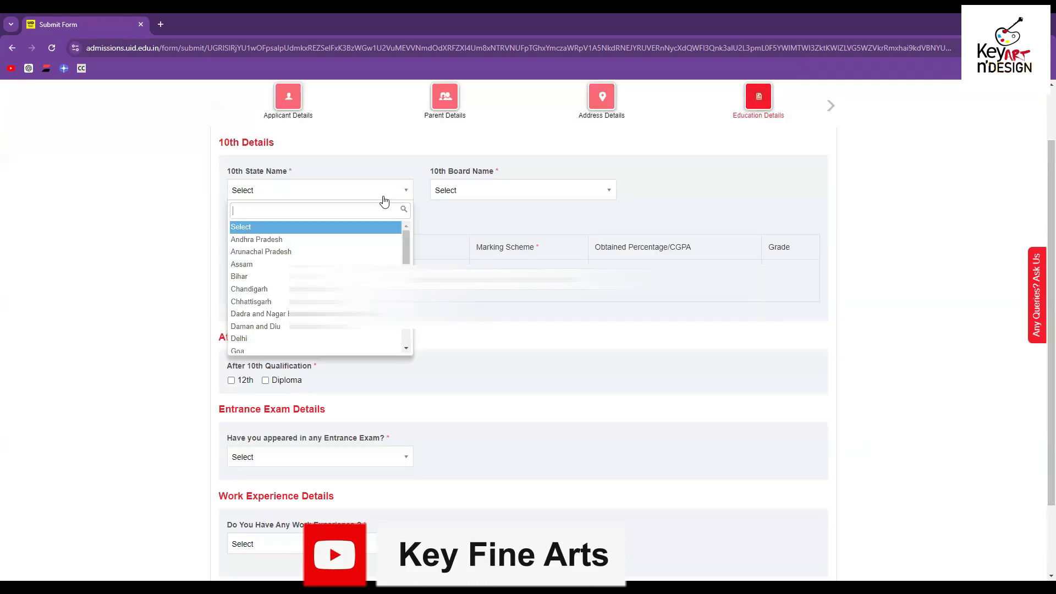
scroll(259, 271, down, 2)
click(253, 284)
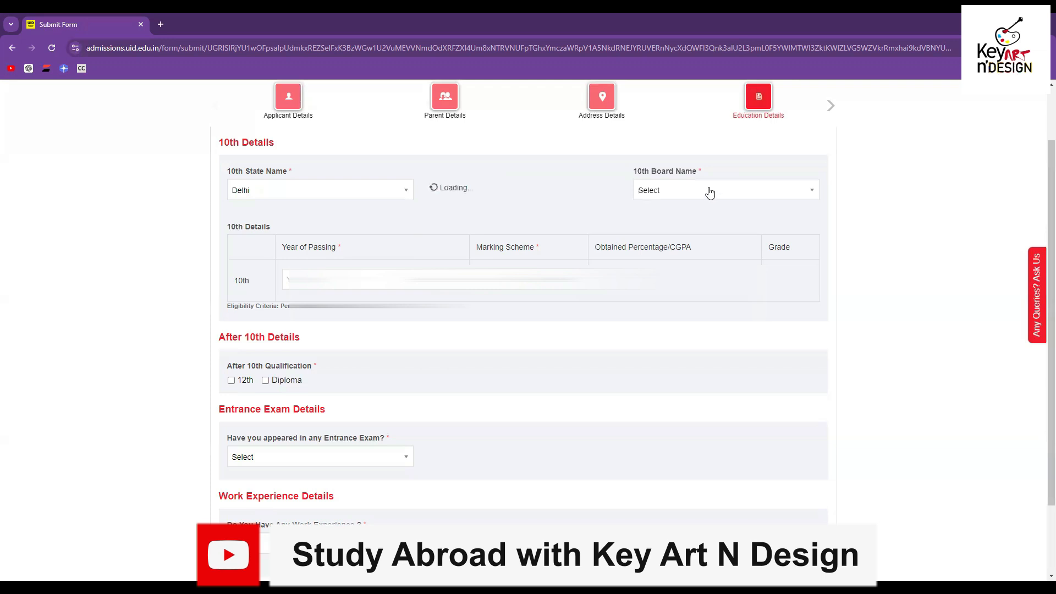
Look through the available 10th schools and choose G D Goenka
click(590, 195)
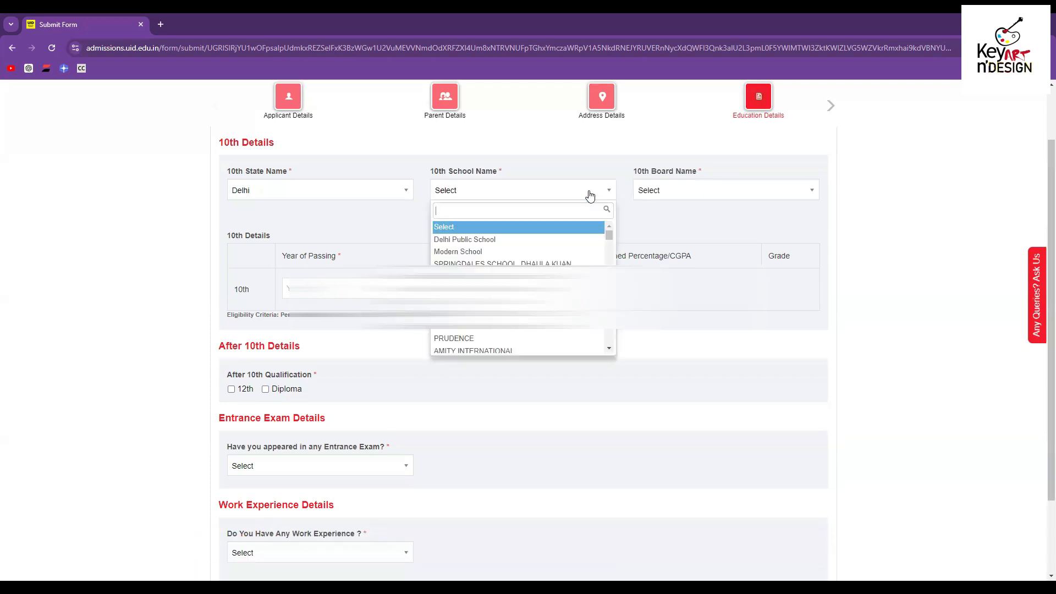
scroll(555, 239, down, 8)
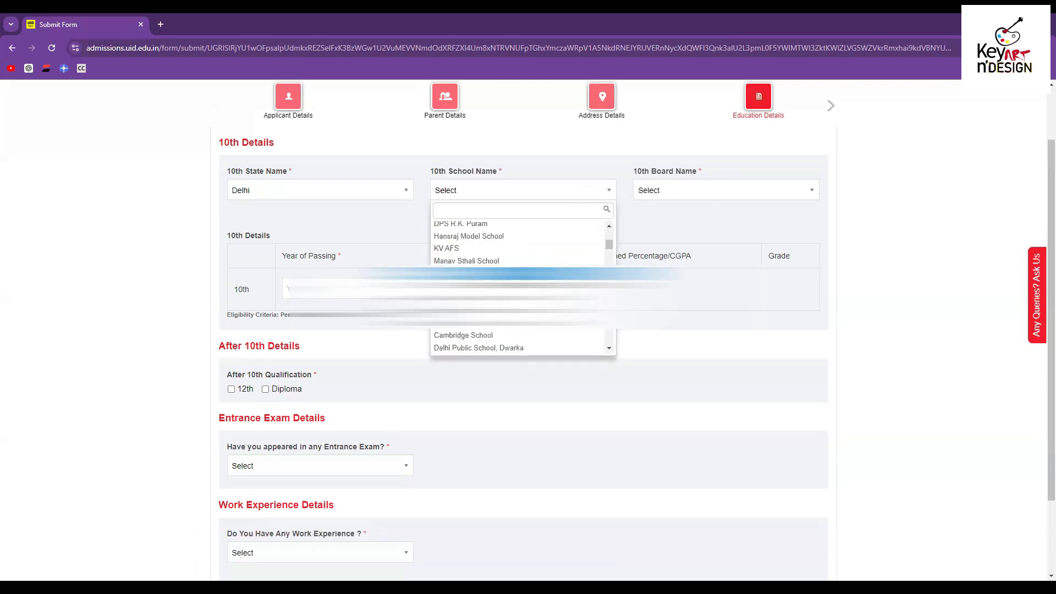
scroll(519, 275, up, 5)
scroll(518, 275, down, 7)
scroll(518, 275, up, 4)
scroll(518, 275, down, 4)
scroll(518, 275, up, 6)
scroll(518, 275, down, 6)
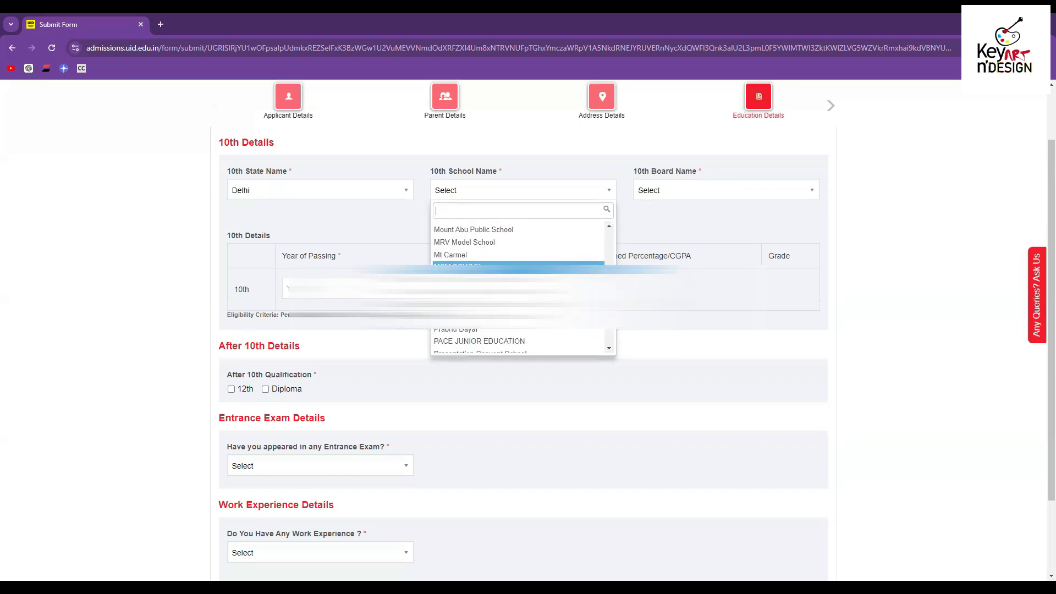
scroll(518, 275, up, 5)
scroll(518, 275, down, 8)
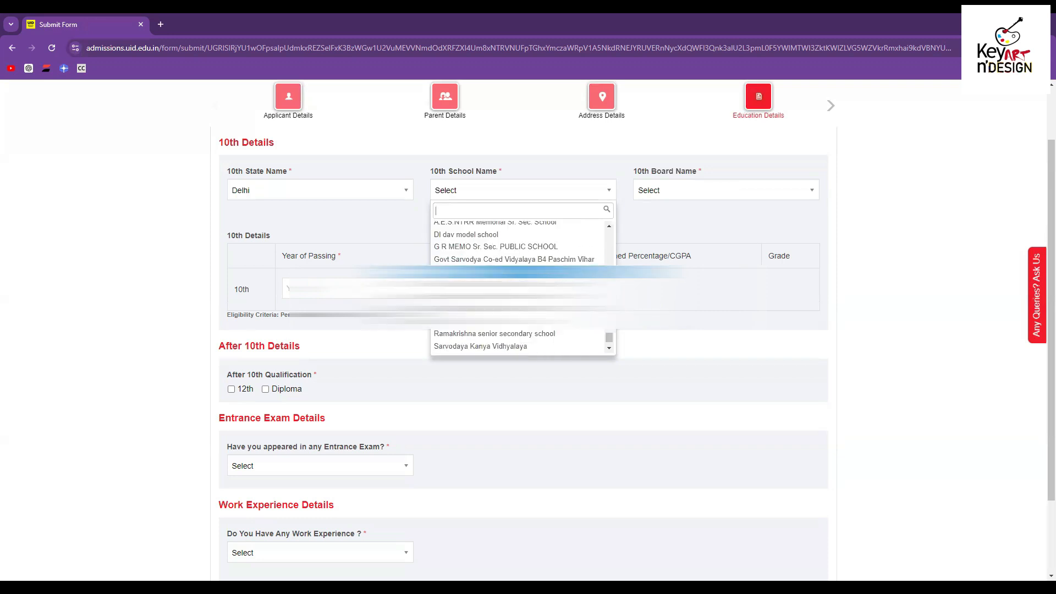
scroll(518, 275, up, 10)
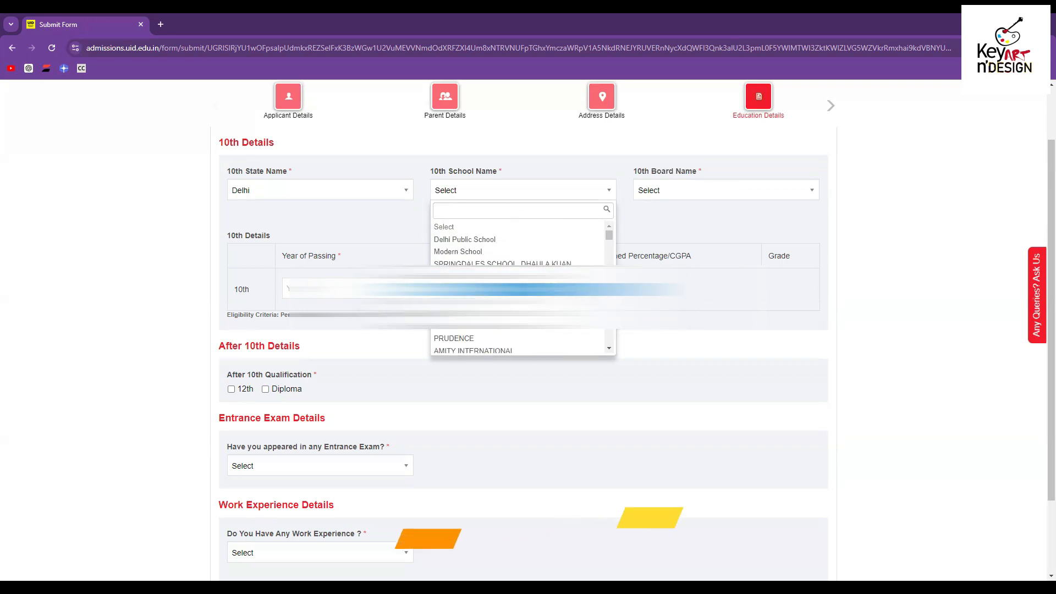
click(512, 301)
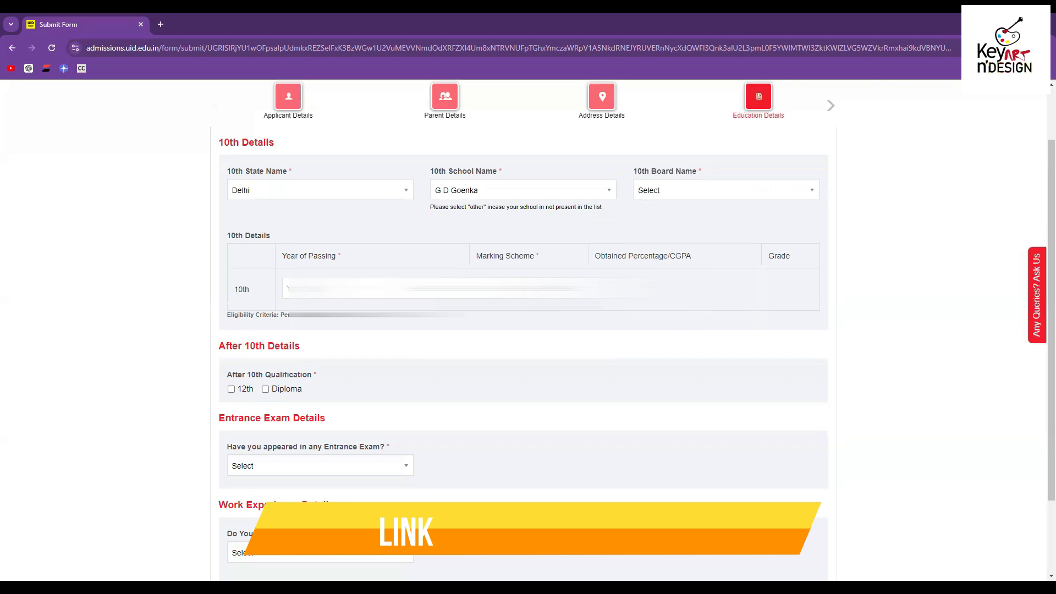
Set the 10th board to Central Board Of Secondary Education (CBSE) and the 10th year of passing to 2024
click(673, 194)
click(677, 241)
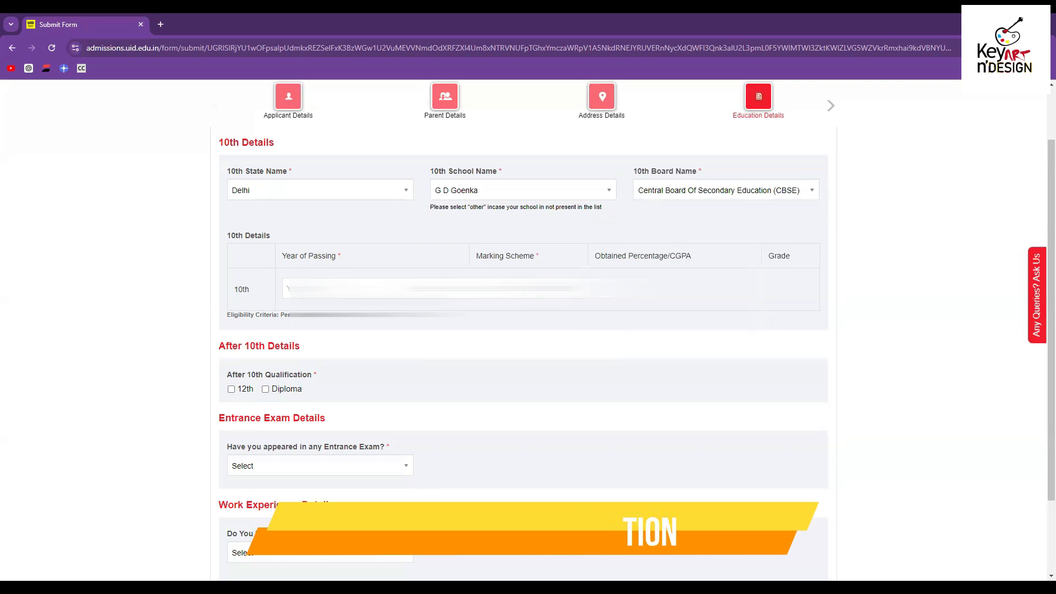
click(352, 289)
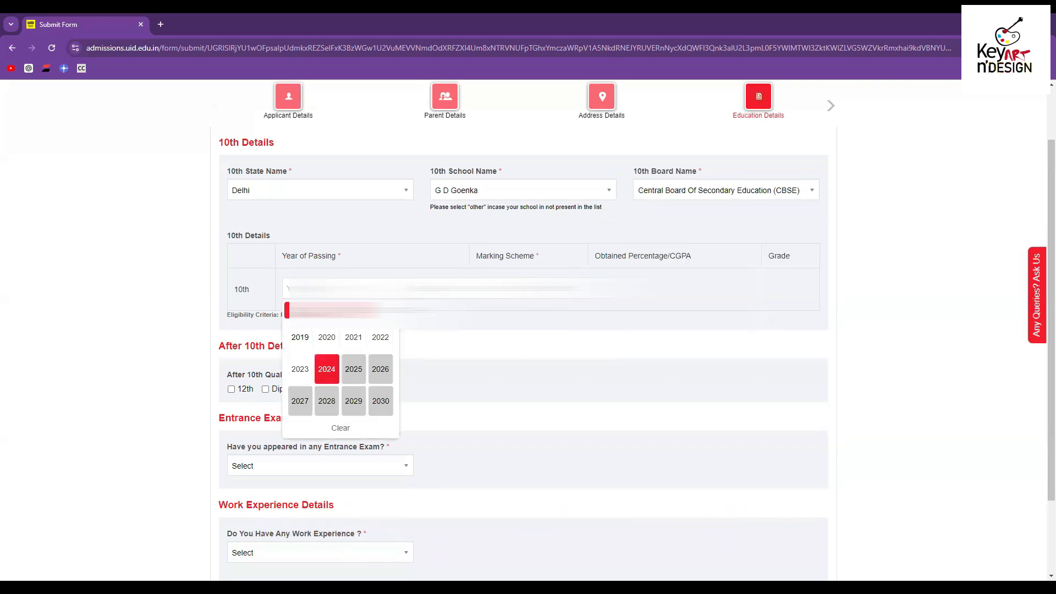
click(326, 370)
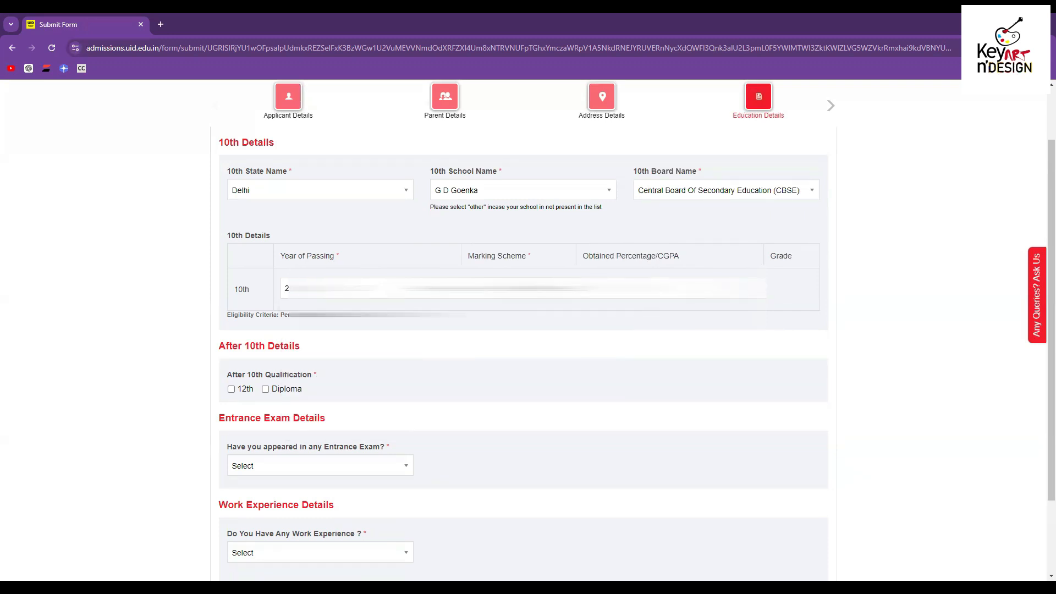
Choose 12th as the qualification after 10th and set the 12th state name to Delhi
click(231, 390)
click(338, 440)
scroll(324, 544, down, 2)
click(318, 522)
Set the 12th school to G D Goenka and the 12th board to Central Board Of Secondary Education (CBSE)
click(478, 439)
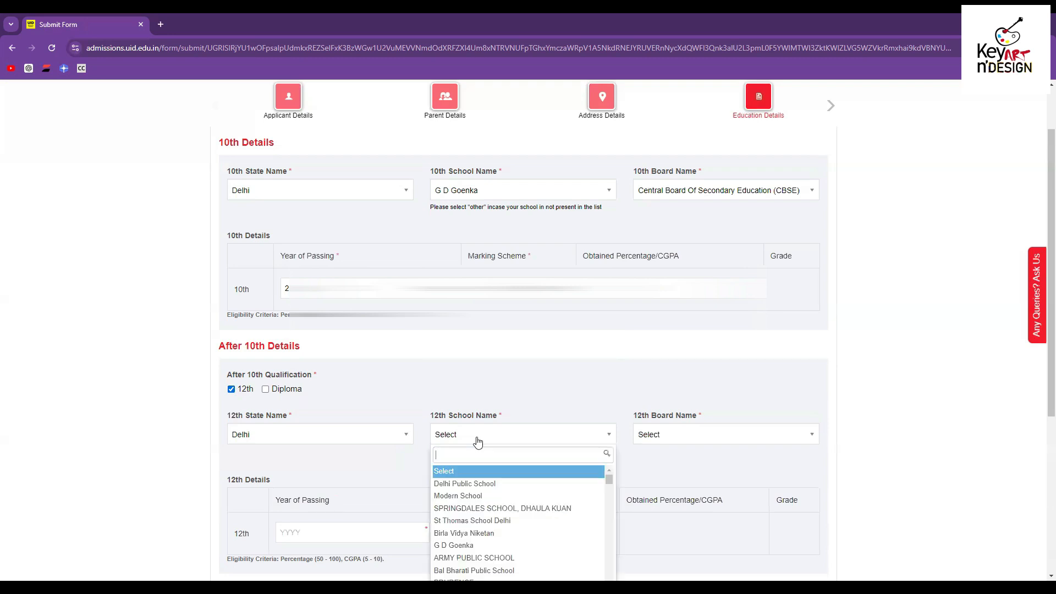
click(485, 549)
click(668, 443)
click(682, 483)
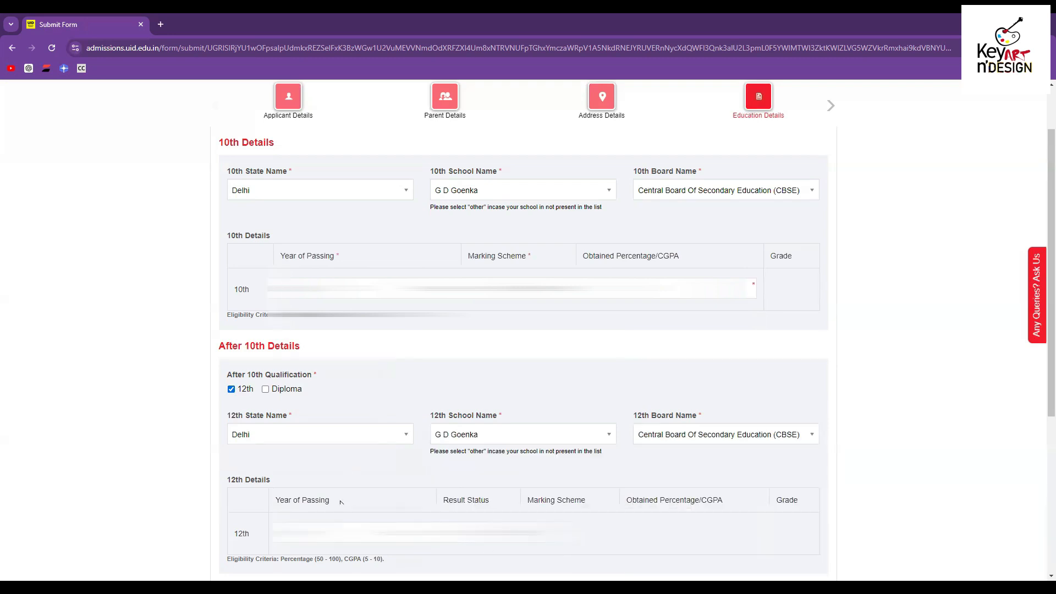
Fill in the 12th results with year of passing 2024, result status Declared and marking scheme Percentage
click(330, 533)
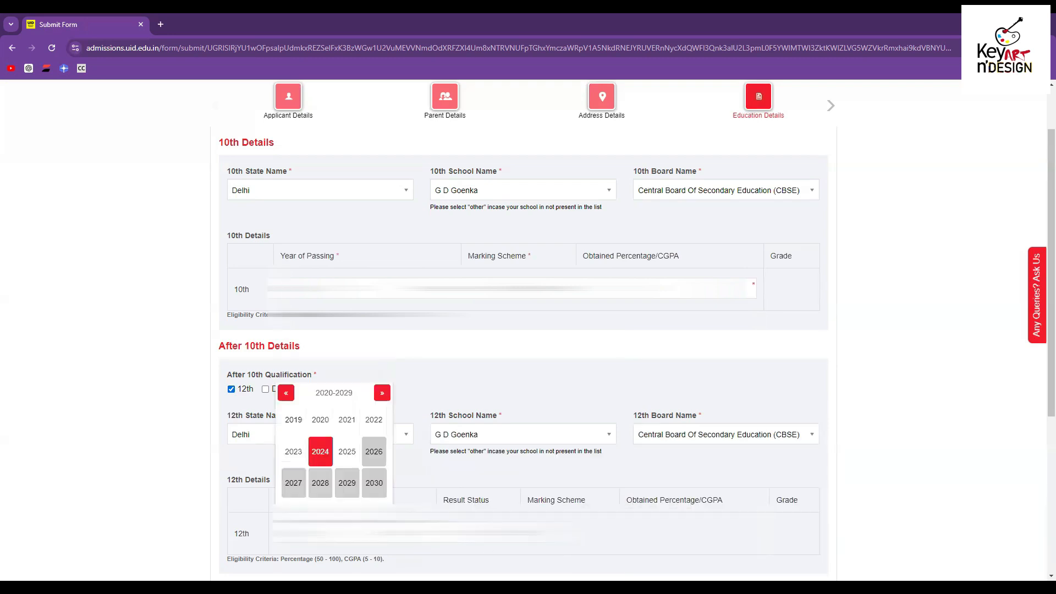
click(324, 456)
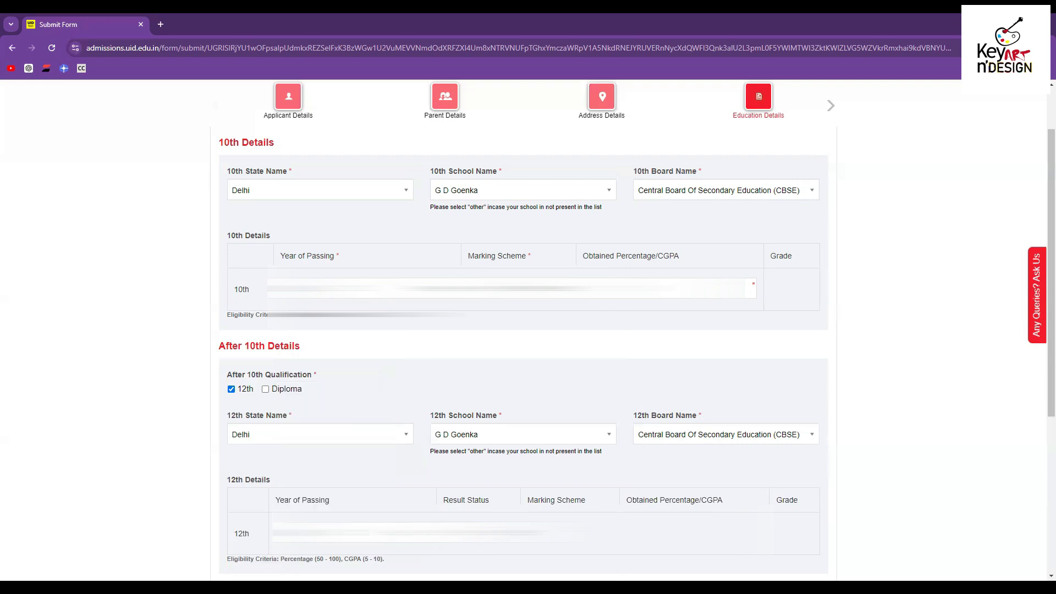
click(478, 533)
click(478, 501)
click(568, 532)
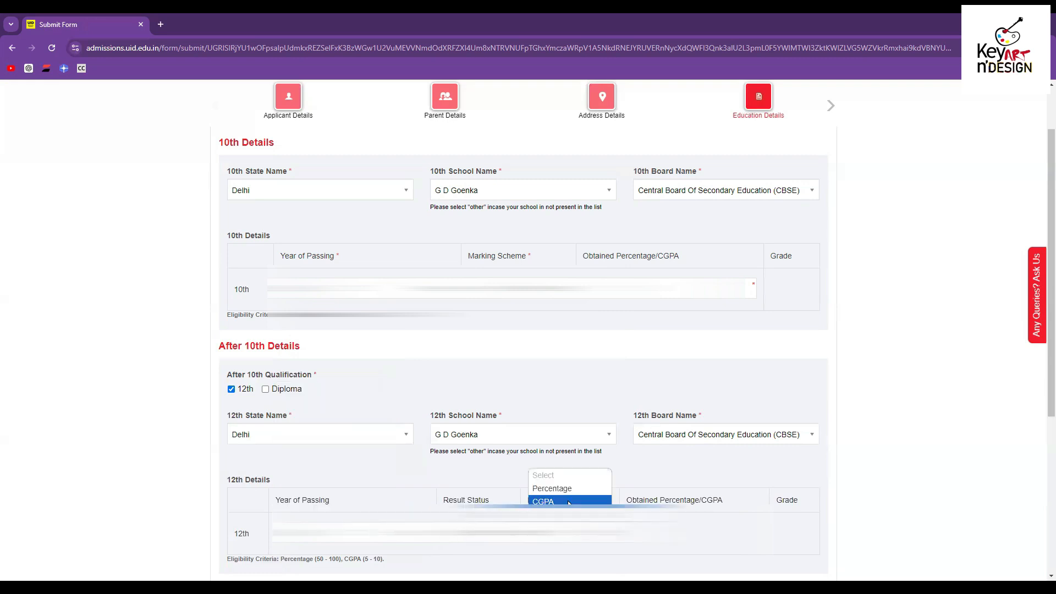
click(574, 490)
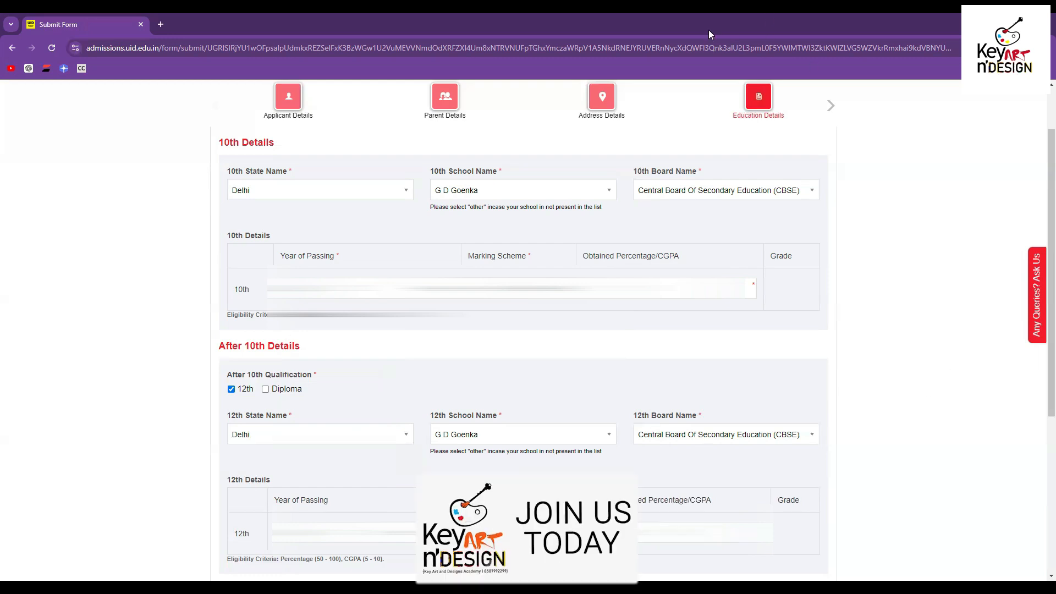
Answer Yes to having appeared in an entrance exam to bring up the exam details table
scroll(547, 381, down, 5)
click(390, 363)
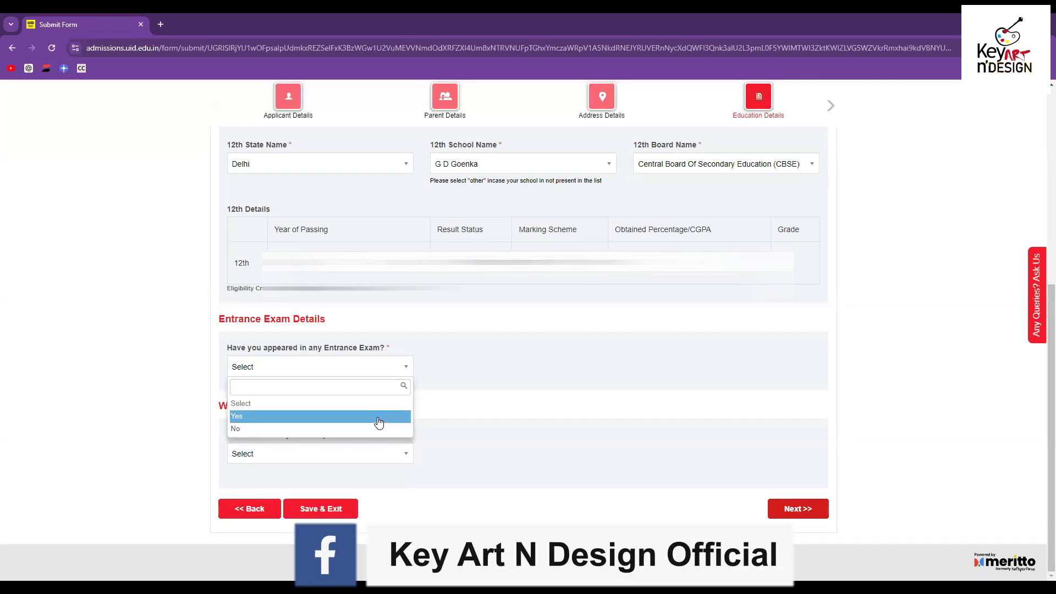
click(379, 417)
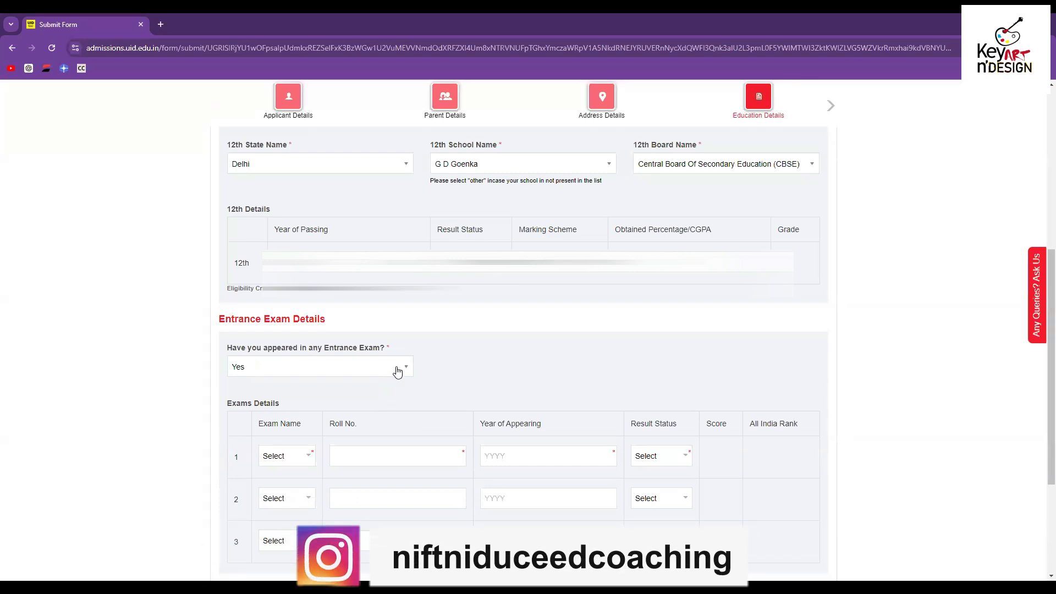
Answer No to both the entrance exam question and the work experience question
click(397, 372)
click(378, 431)
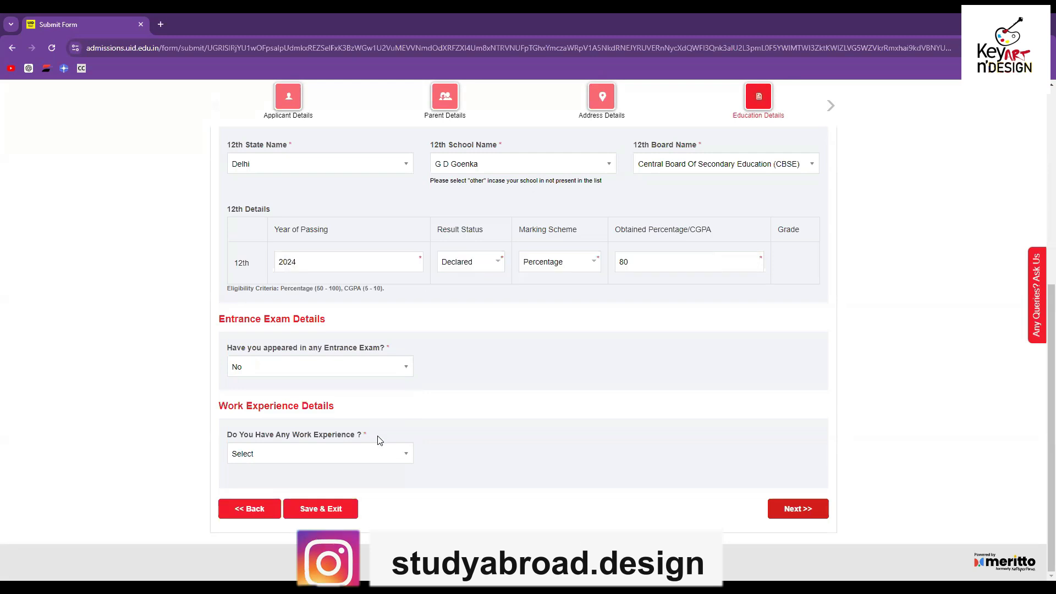
click(384, 454)
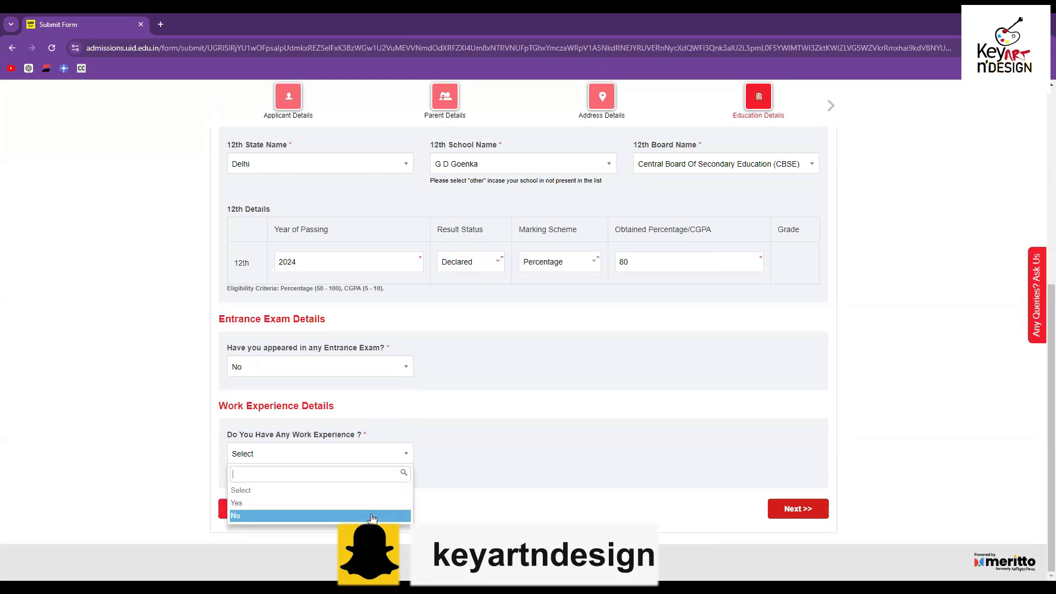
click(372, 516)
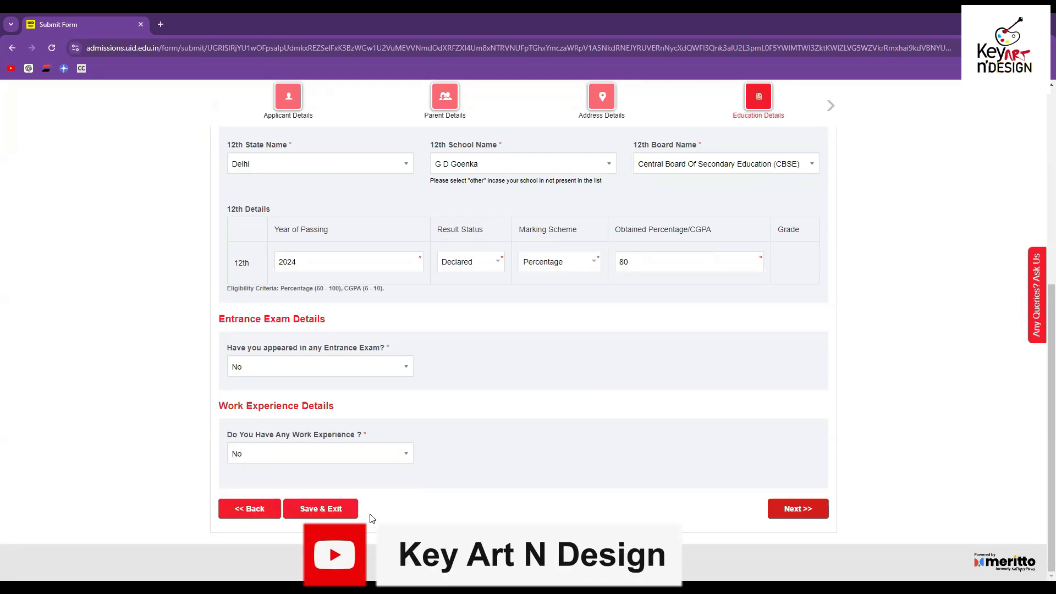
Continue from the education details to the document uploads, and proceed past the uploaded documents
click(786, 508)
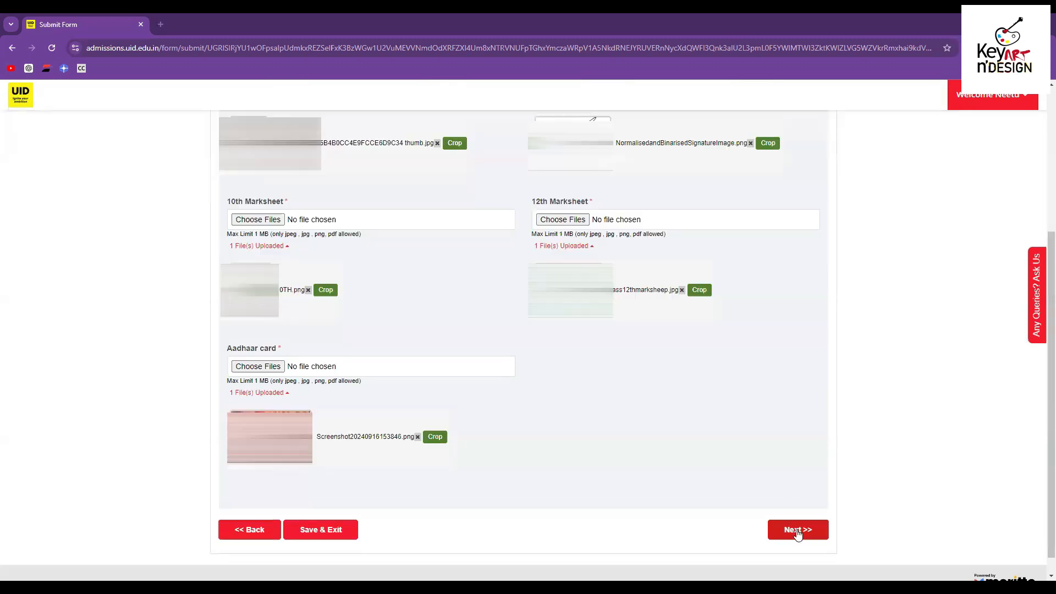
click(799, 531)
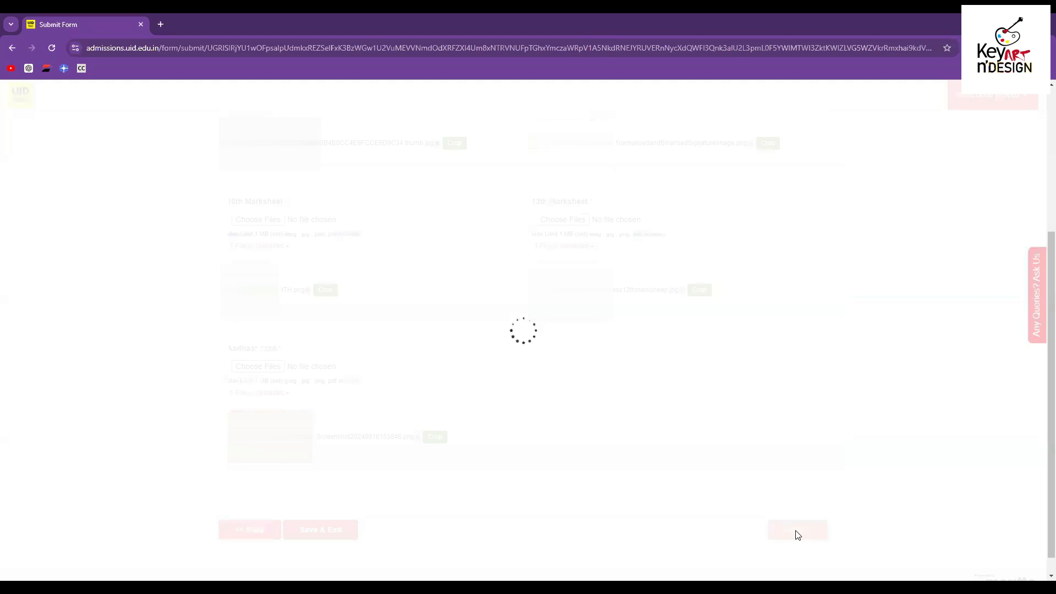